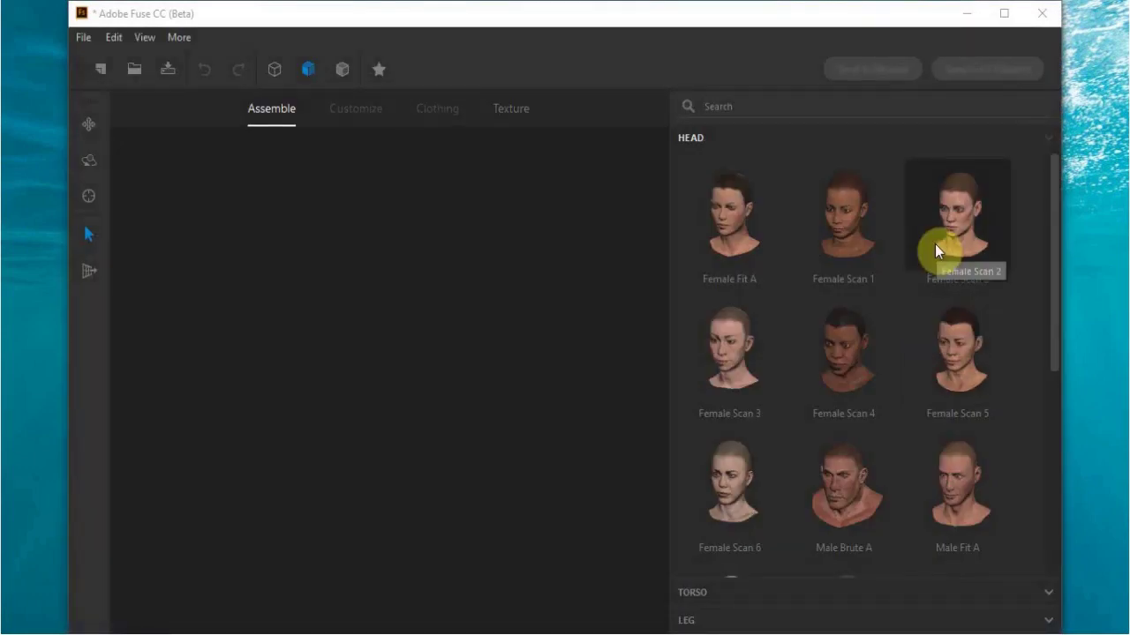
click(1002, 14)
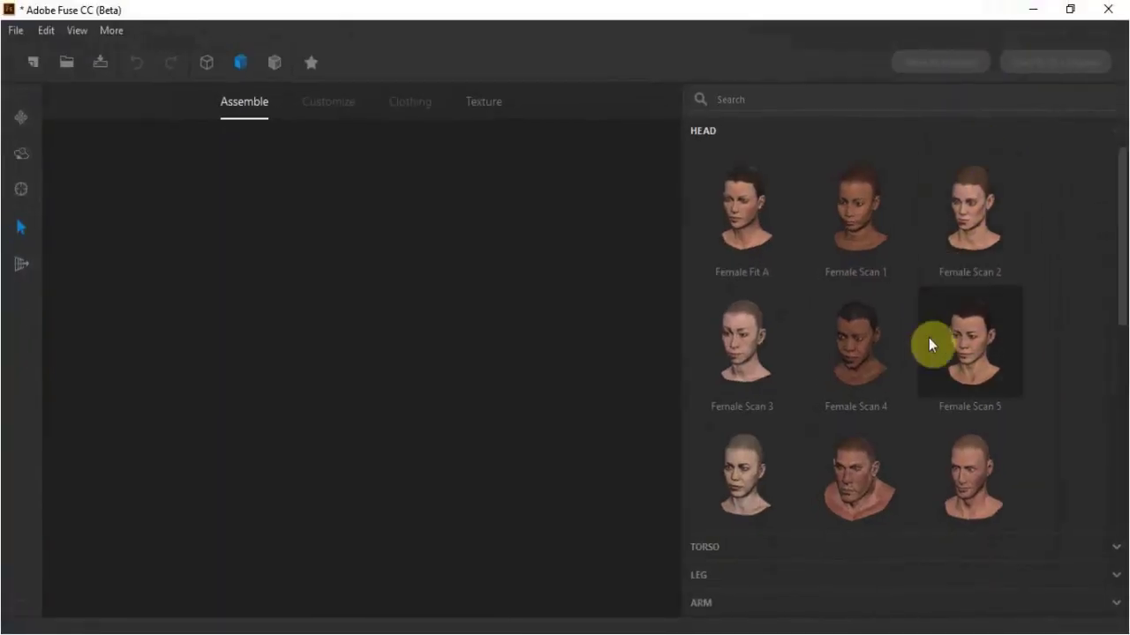
click(1068, 11)
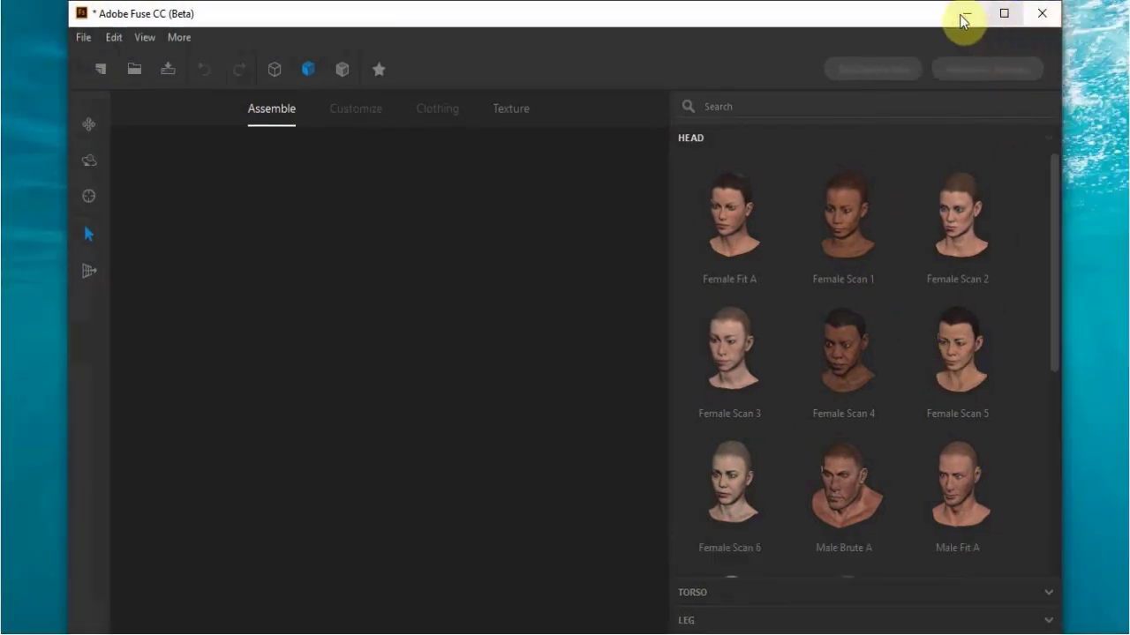
click(965, 75)
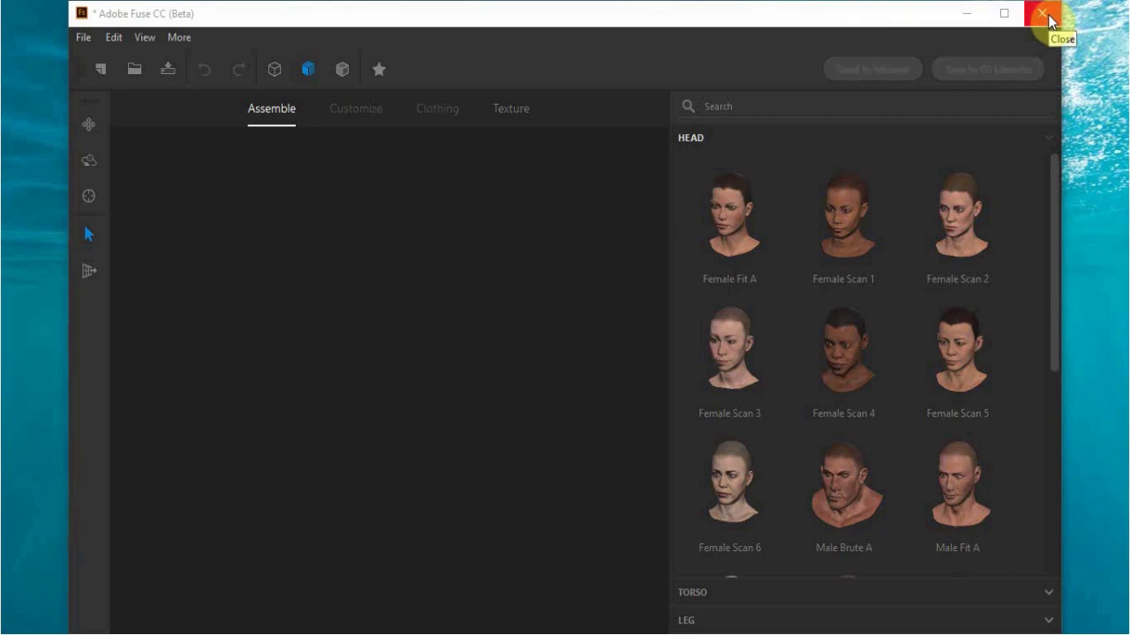
click(1042, 13)
click(371, 632)
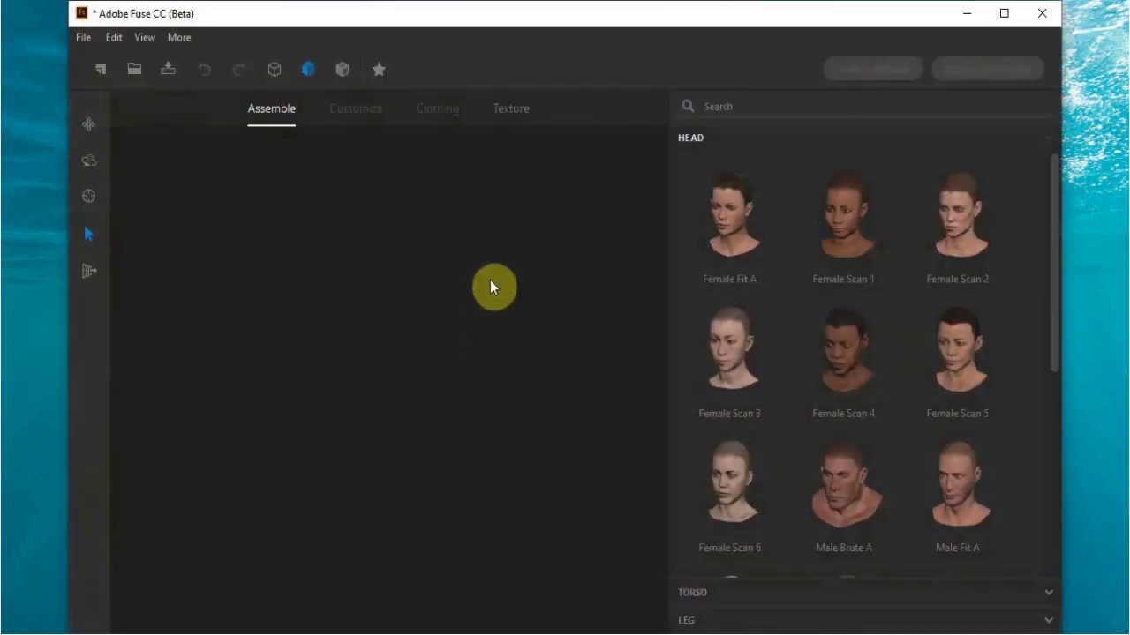
Step: Maximize the window and add the Male Fit A head to start the character
click(1002, 15)
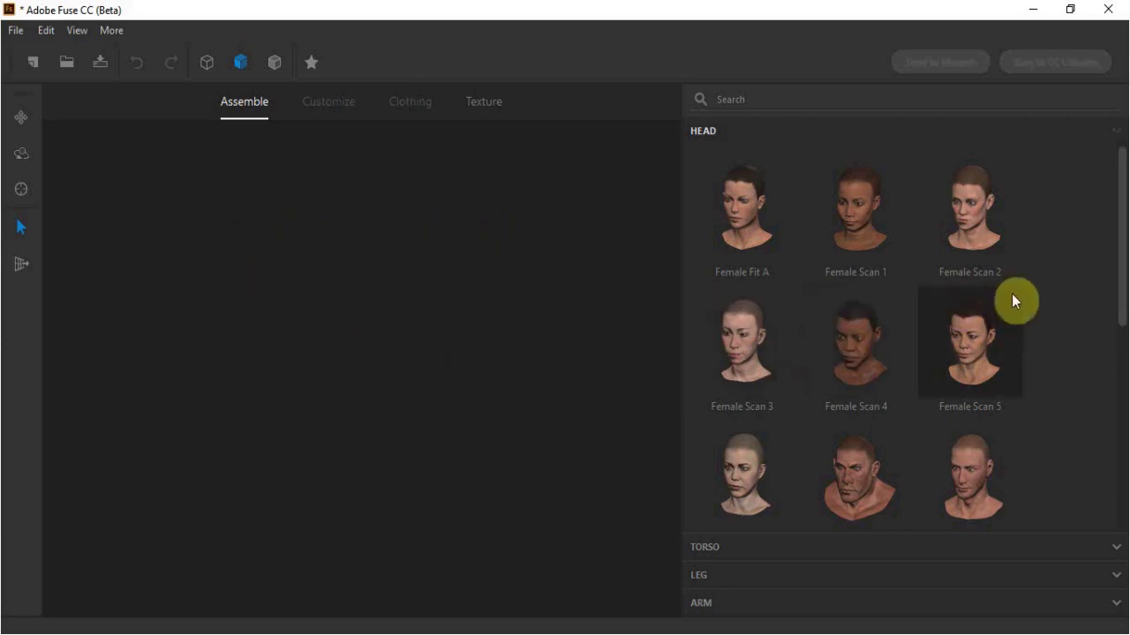
scroll(1073, 326, down, 4)
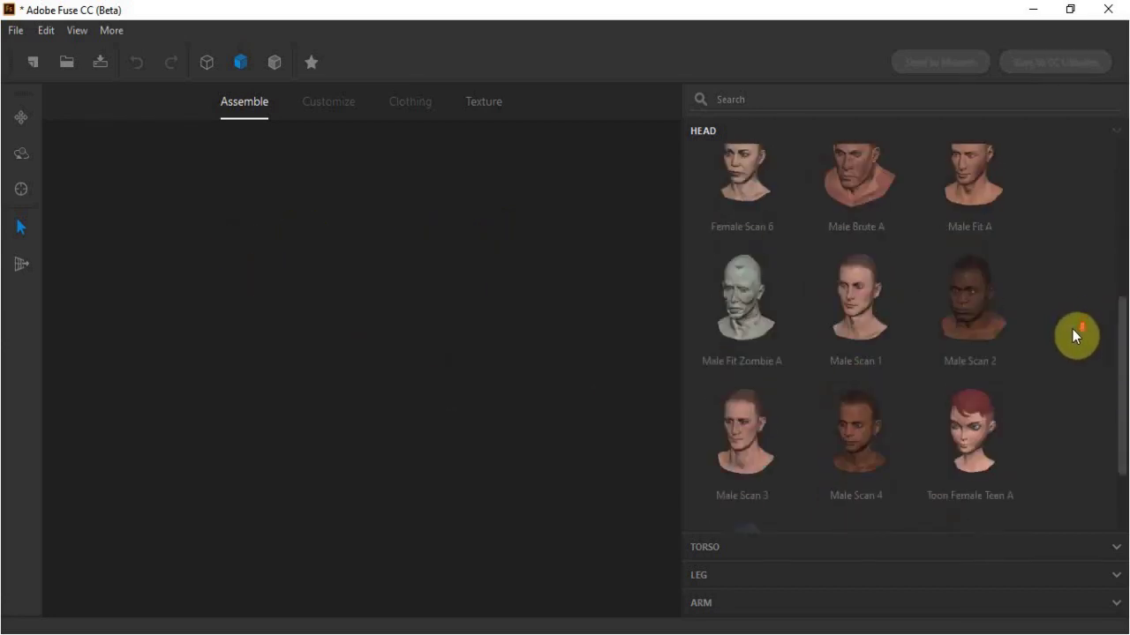
scroll(1072, 329, down, 2)
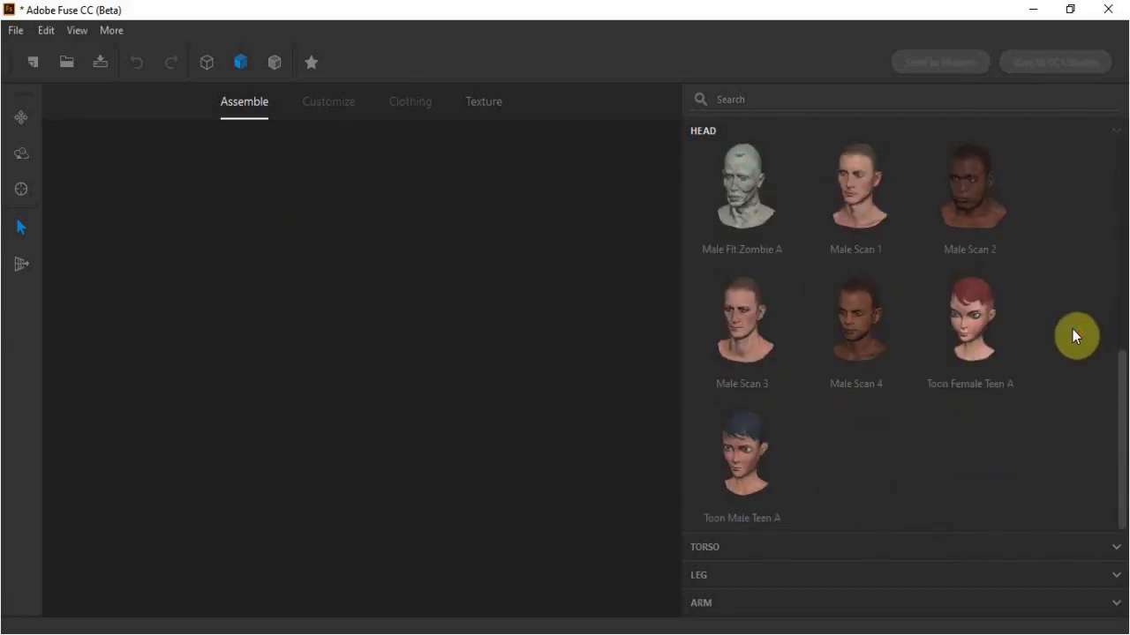
scroll(1072, 330, up, 1)
scroll(1073, 329, up, 2)
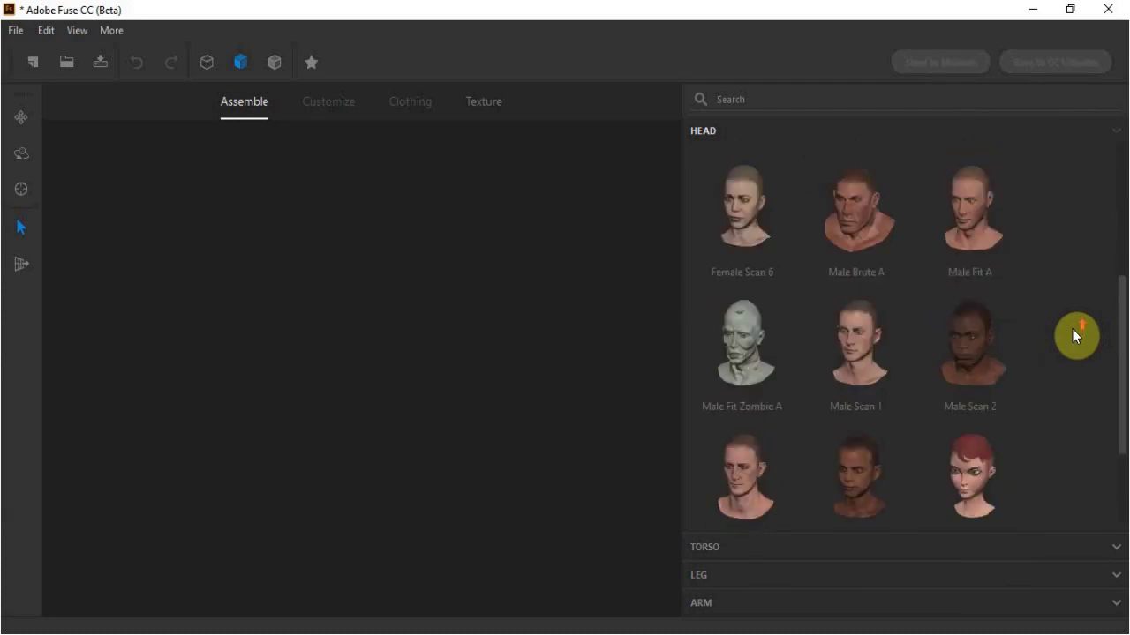
scroll(1072, 329, up, 1)
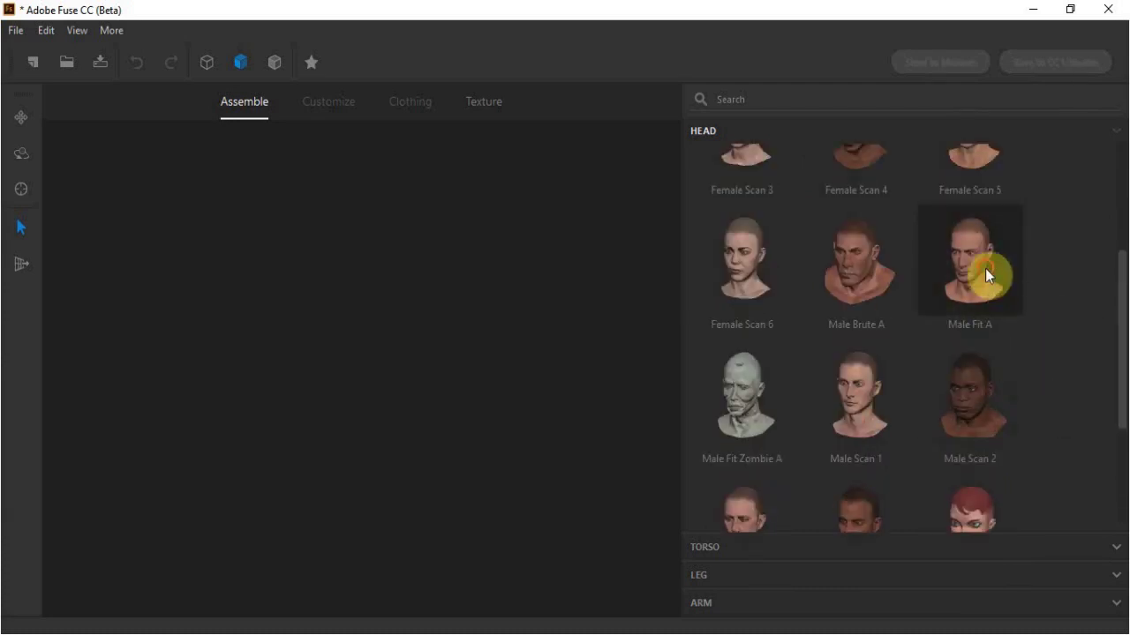
click(1022, 279)
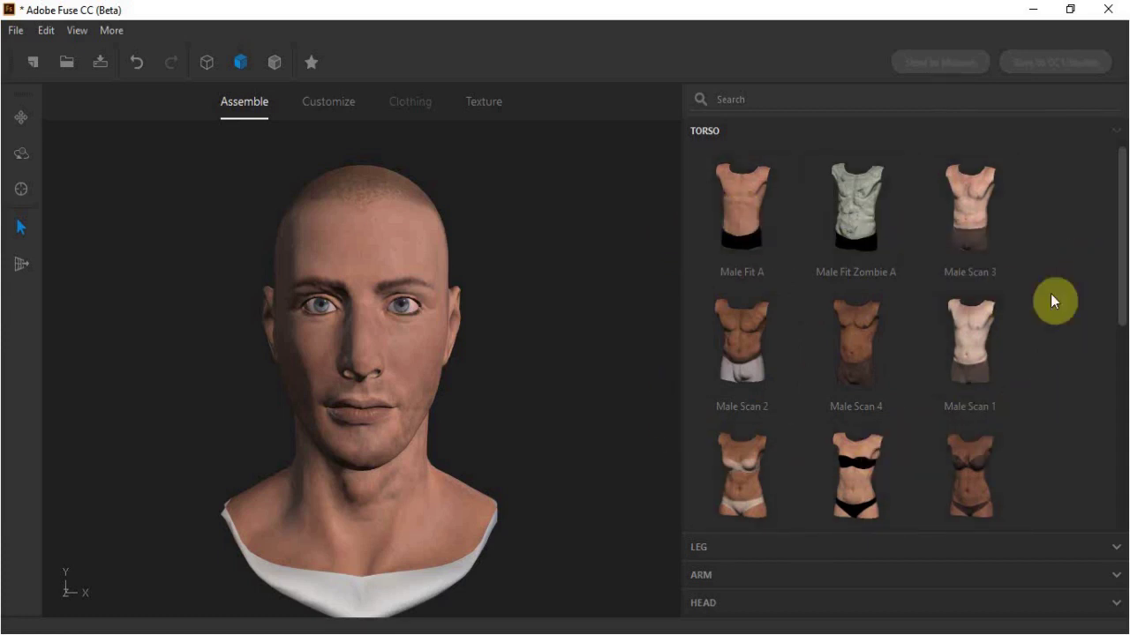
Step: Look through the available torsos and add the Male Fit A torso to the character
scroll(963, 392, down, 5)
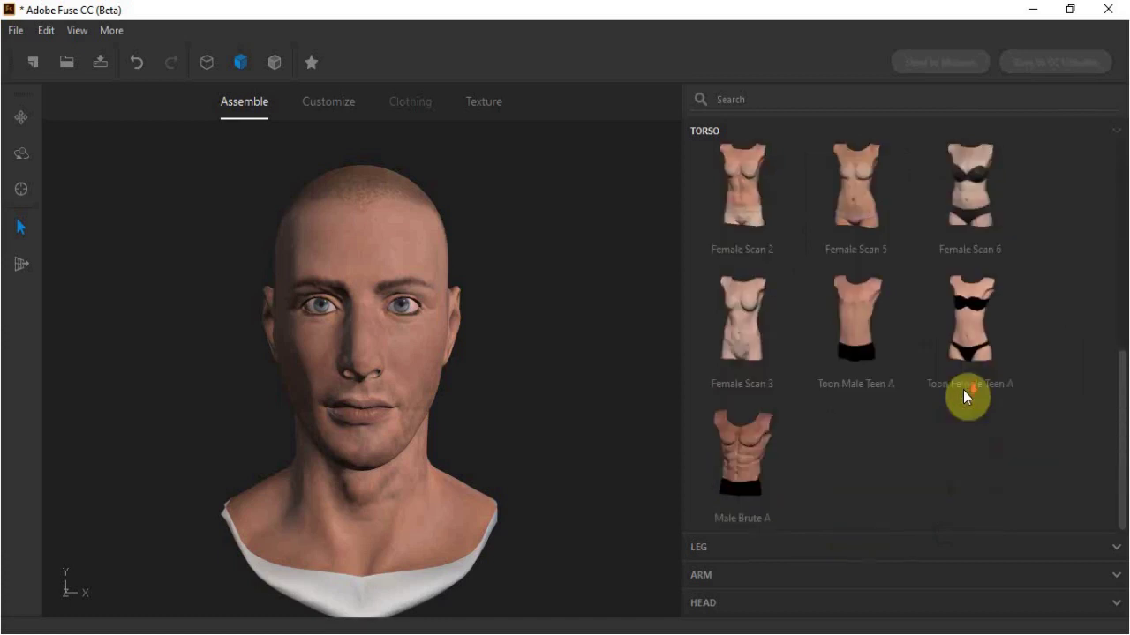
scroll(924, 422, up, 5)
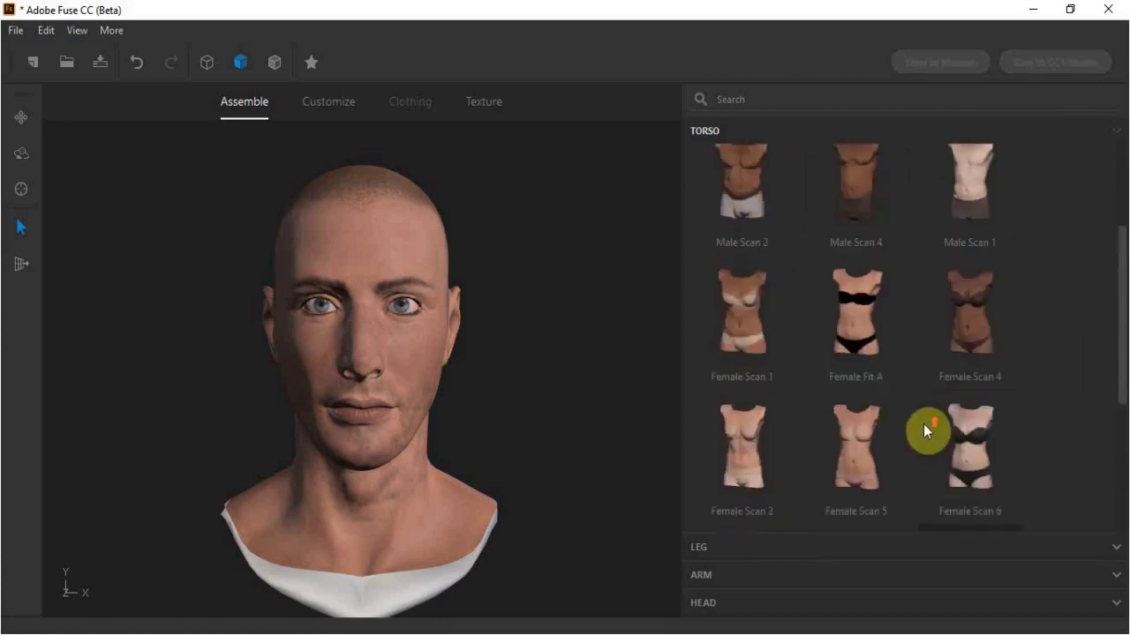
click(739, 196)
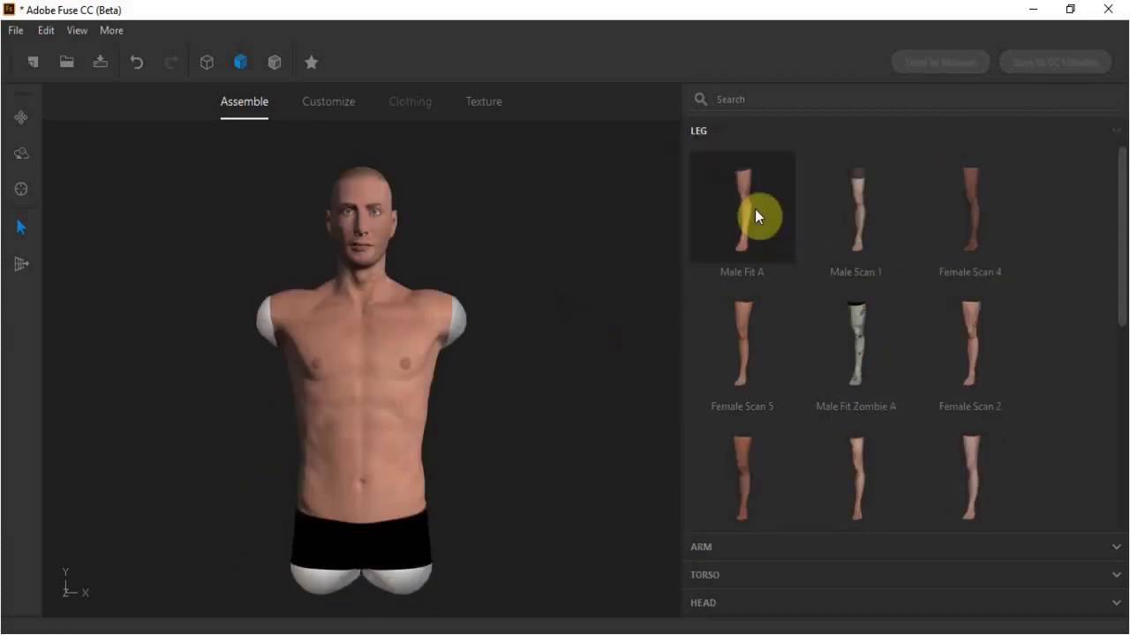
Step: Complete the body with the Male Fit A legs and the Male Fit A arms
click(754, 209)
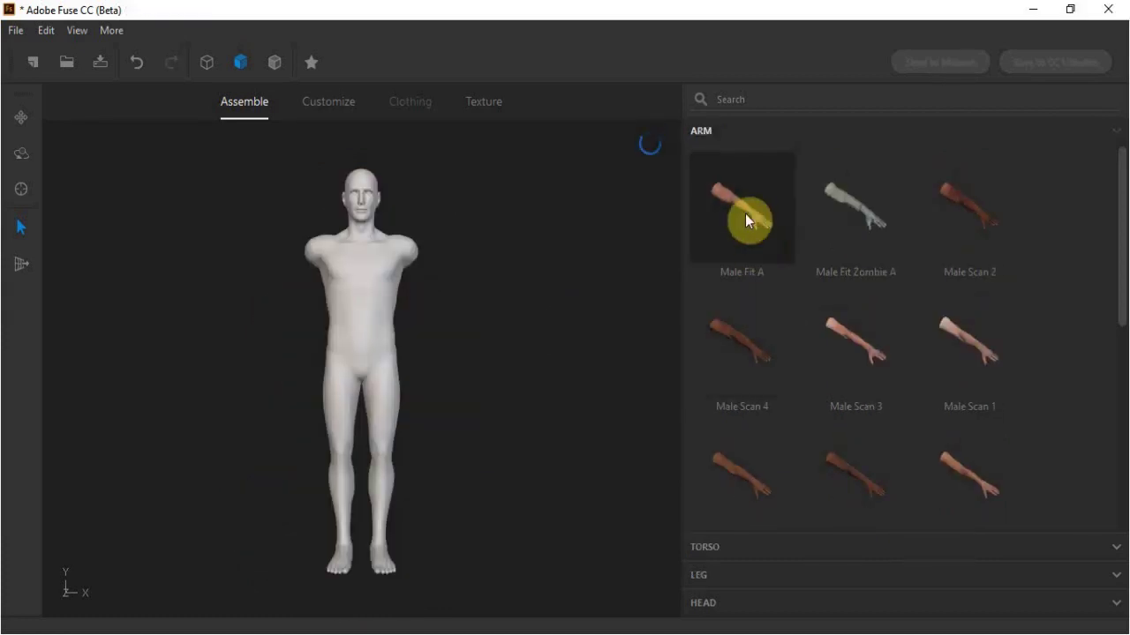
click(740, 219)
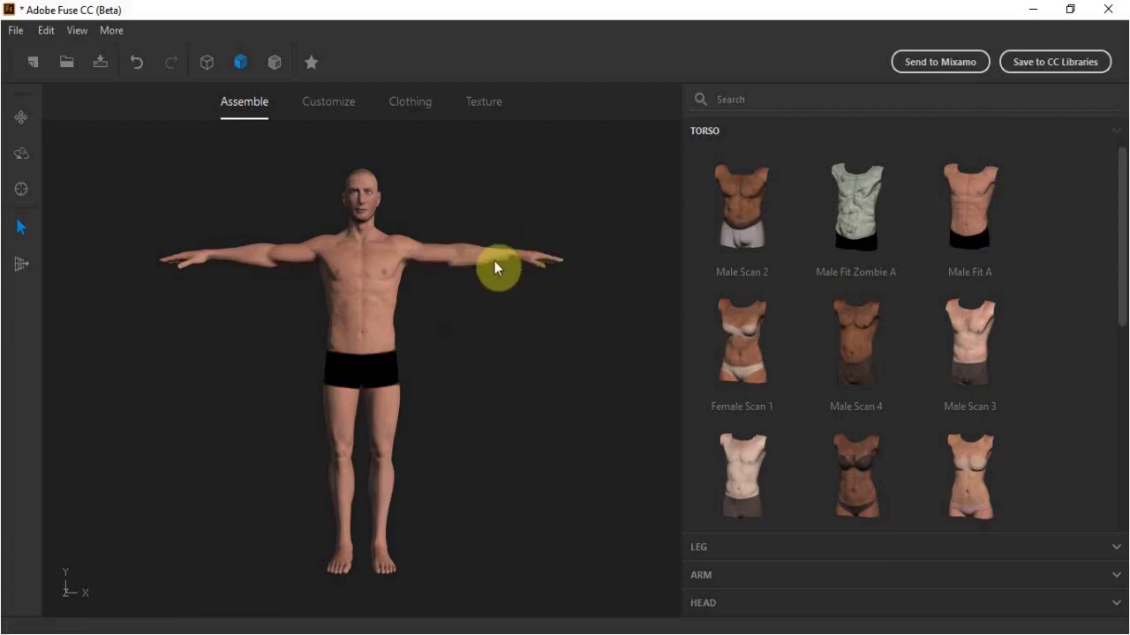
Step: Select the upper arms for customizing, try Tricep Small / Big at -90, and return it to -1
click(464, 257)
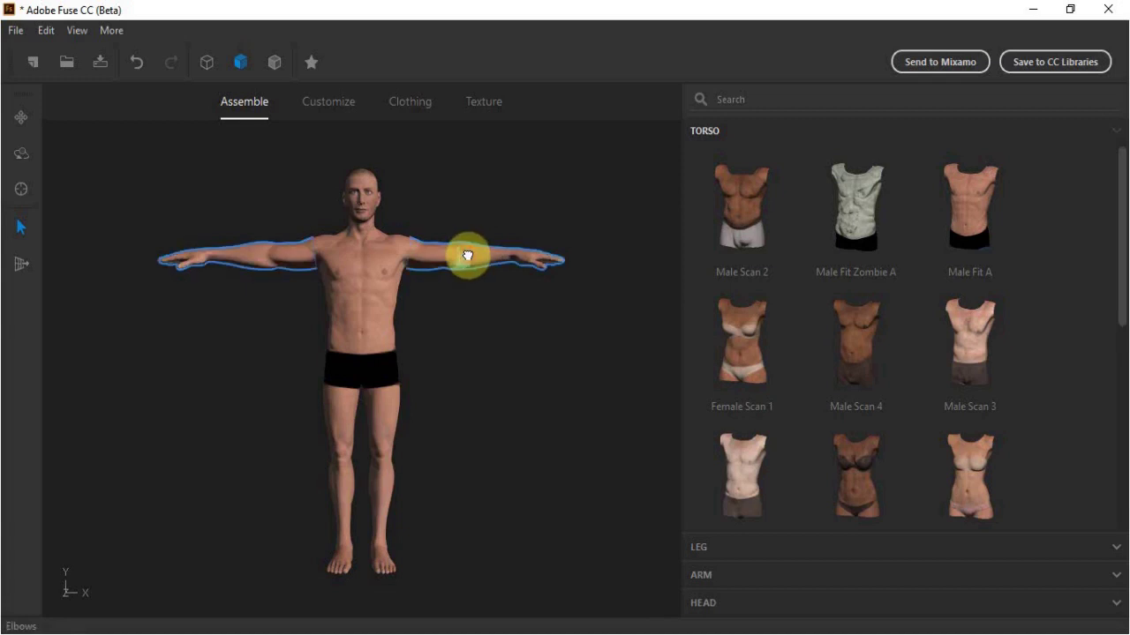
click(336, 103)
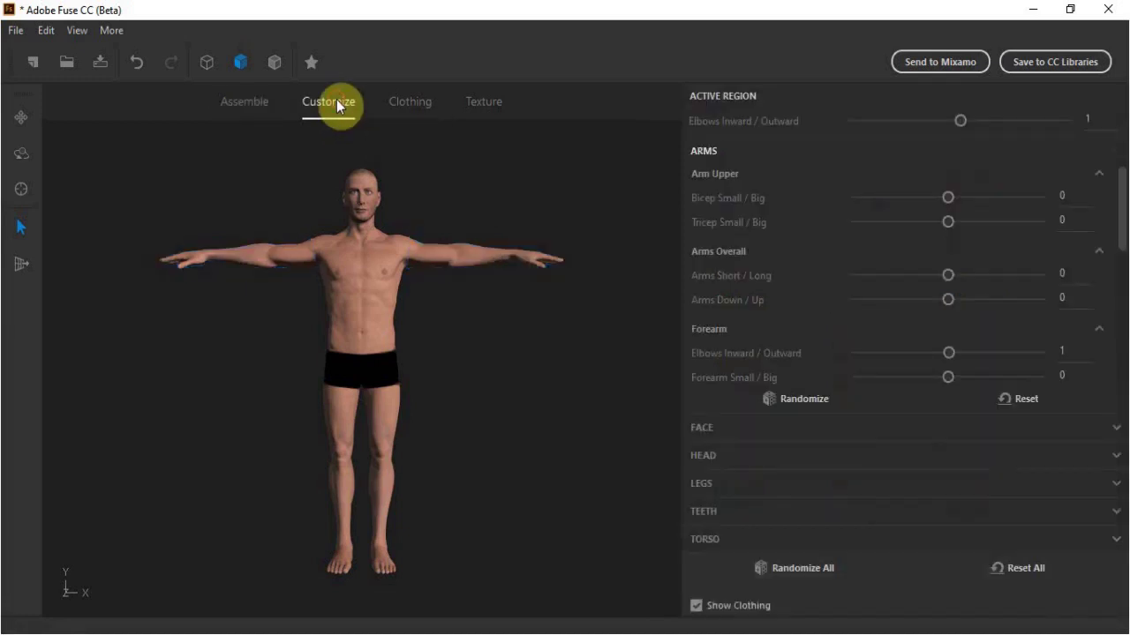
click(444, 256)
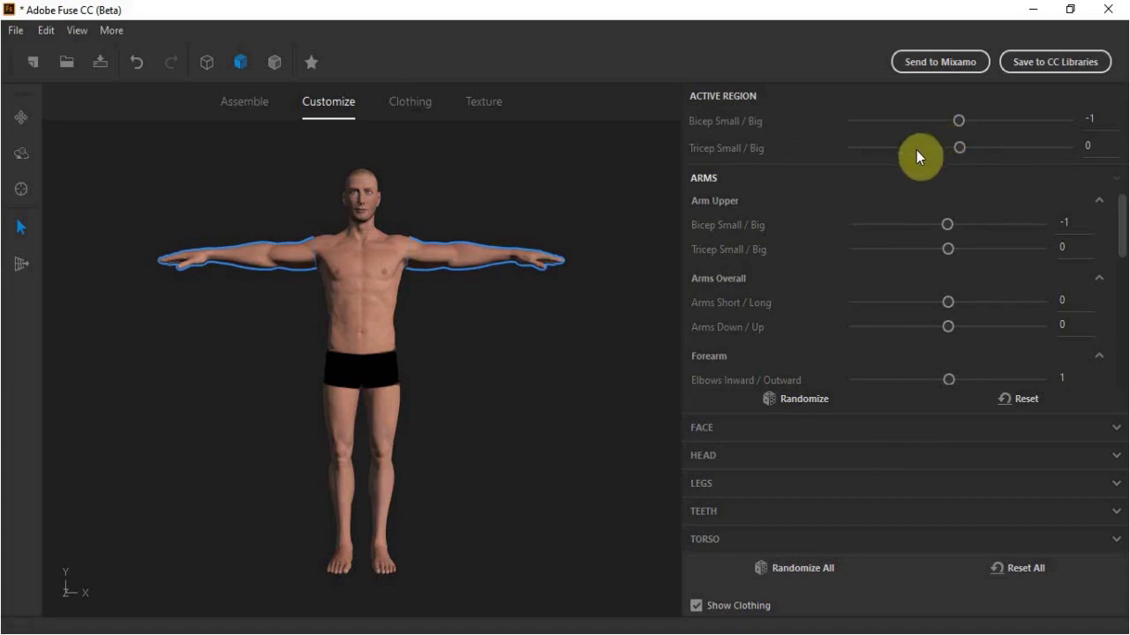
drag(959, 148, 865, 163)
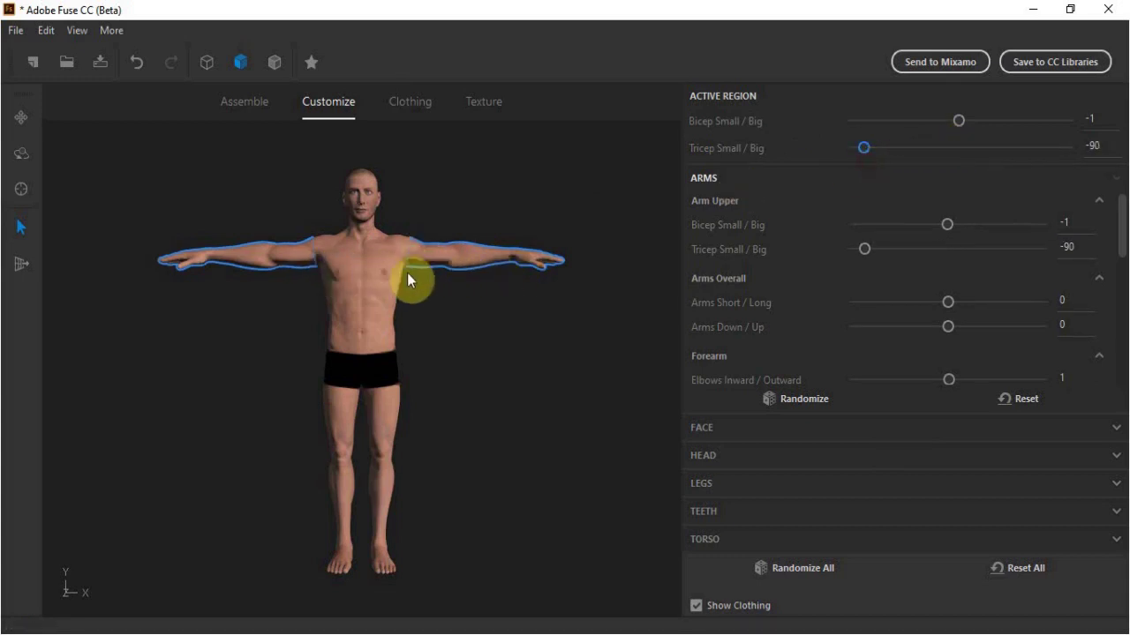
drag(864, 147, 960, 126)
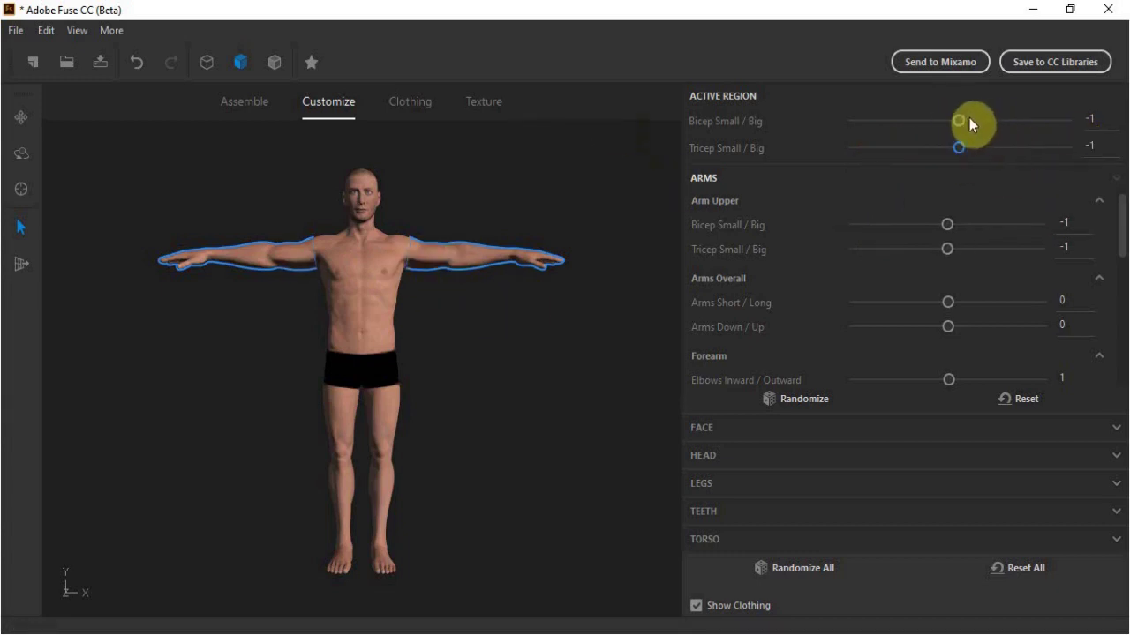
Step: Inspect the shape settings for the character's midsection and thighs, and examine the head and upper body up close
click(367, 307)
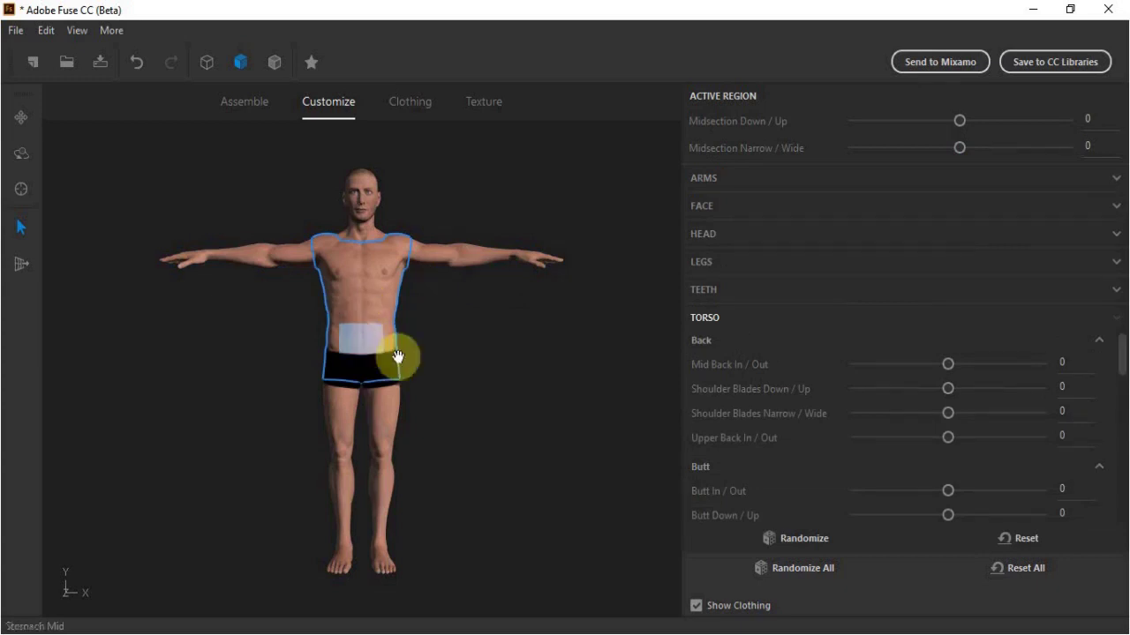
click(341, 416)
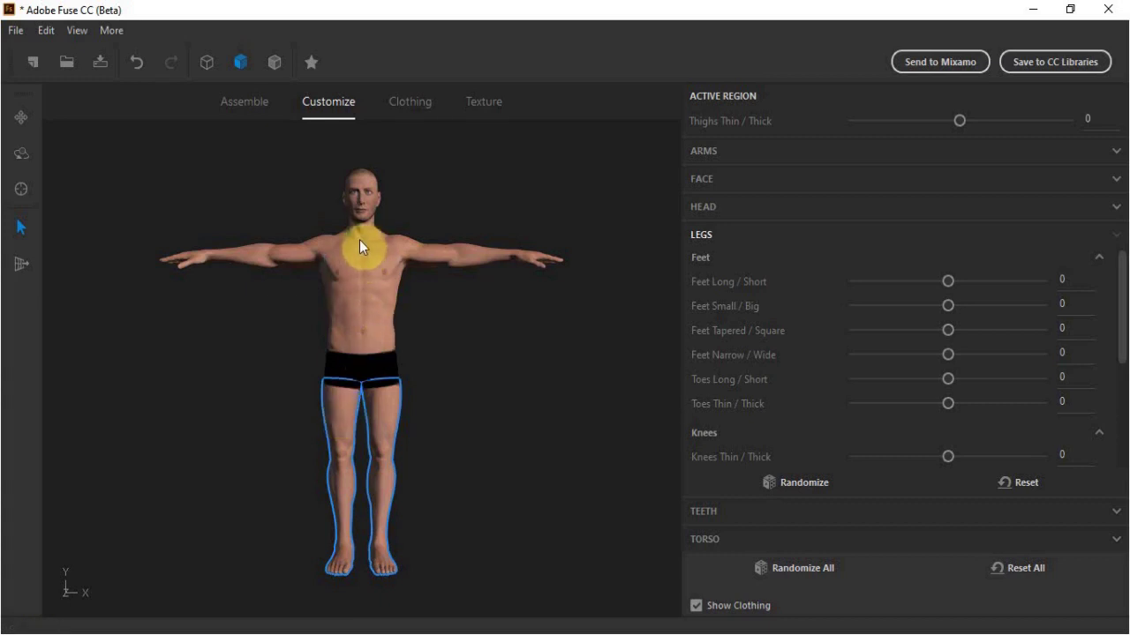
middle_drag(444, 310, 442, 411)
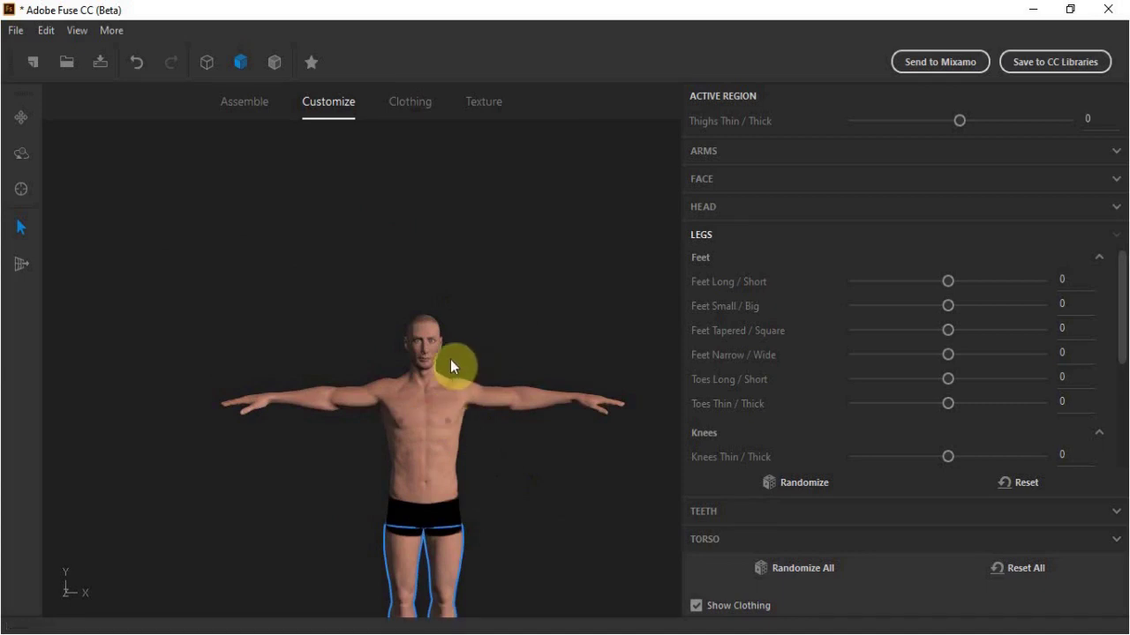
middle_drag(458, 344, 391, 321)
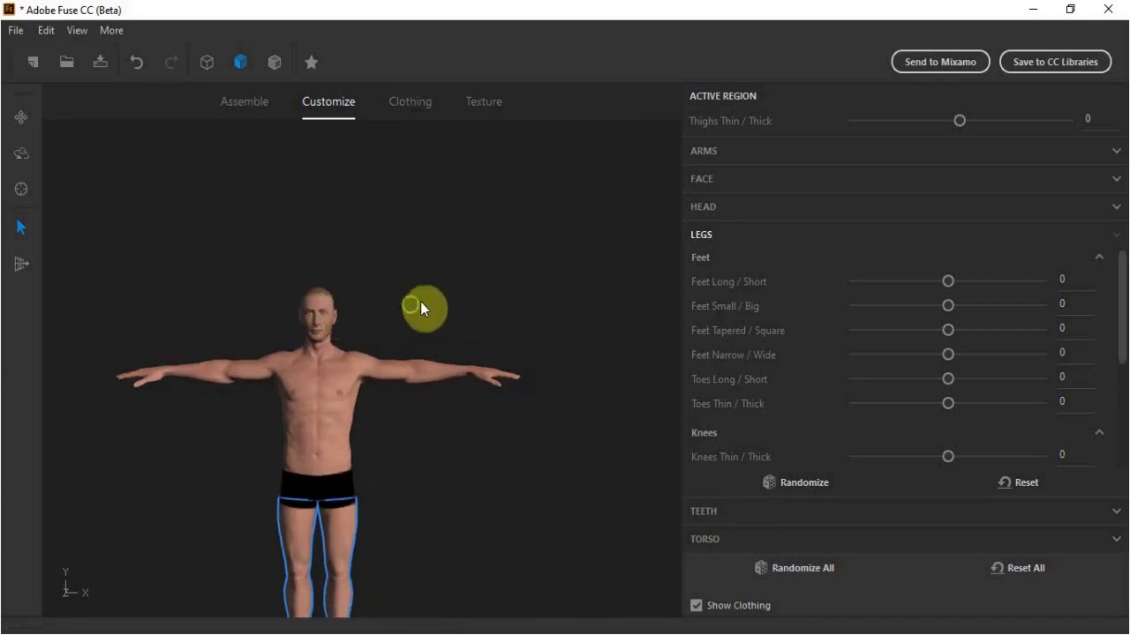
scroll(420, 301, up, 5)
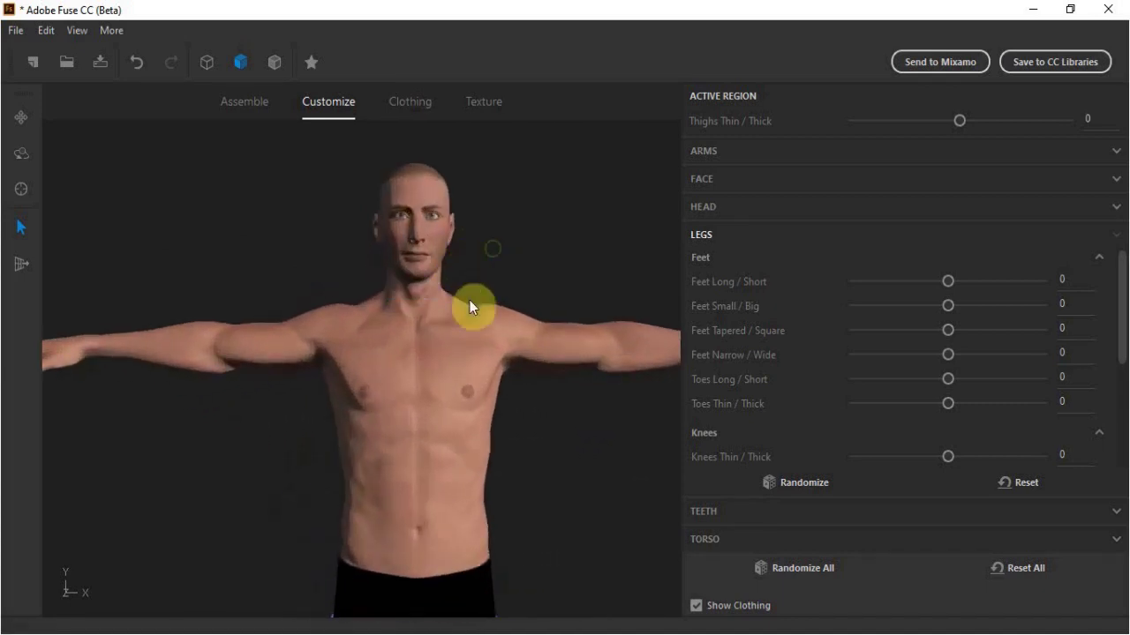
middle_drag(472, 305, 459, 334)
scroll(460, 327, up, 2)
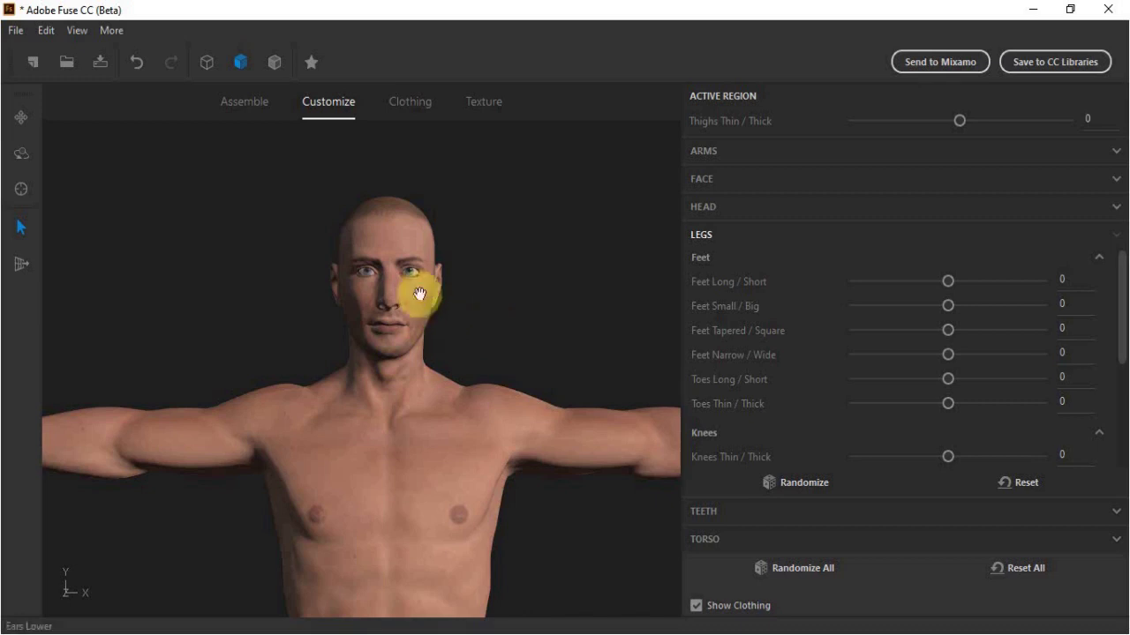
scroll(476, 292, down, 5)
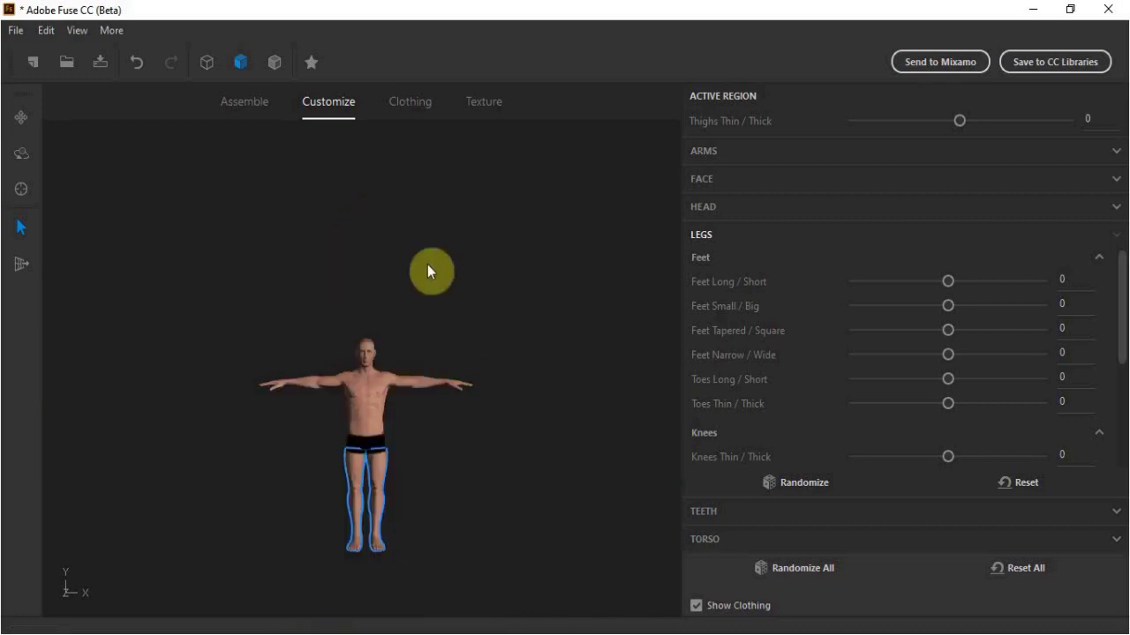
Step: Browse the clothing tops and dress the character in the Relaxed V Neck Tee
click(409, 103)
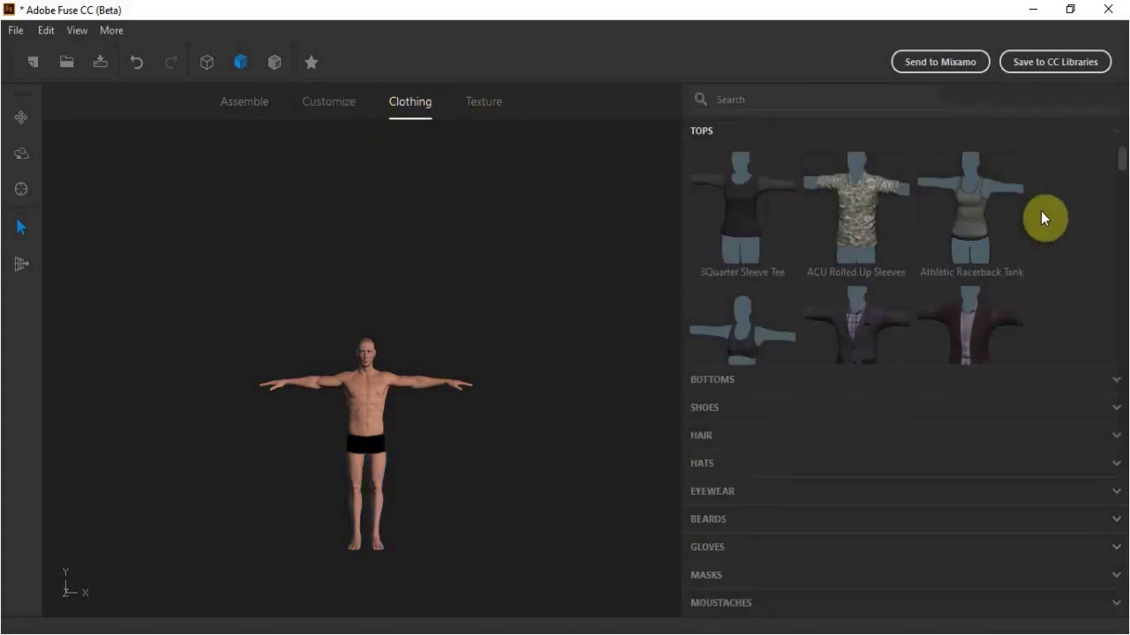
scroll(1050, 226, down, 1)
scroll(1048, 218, down, 5)
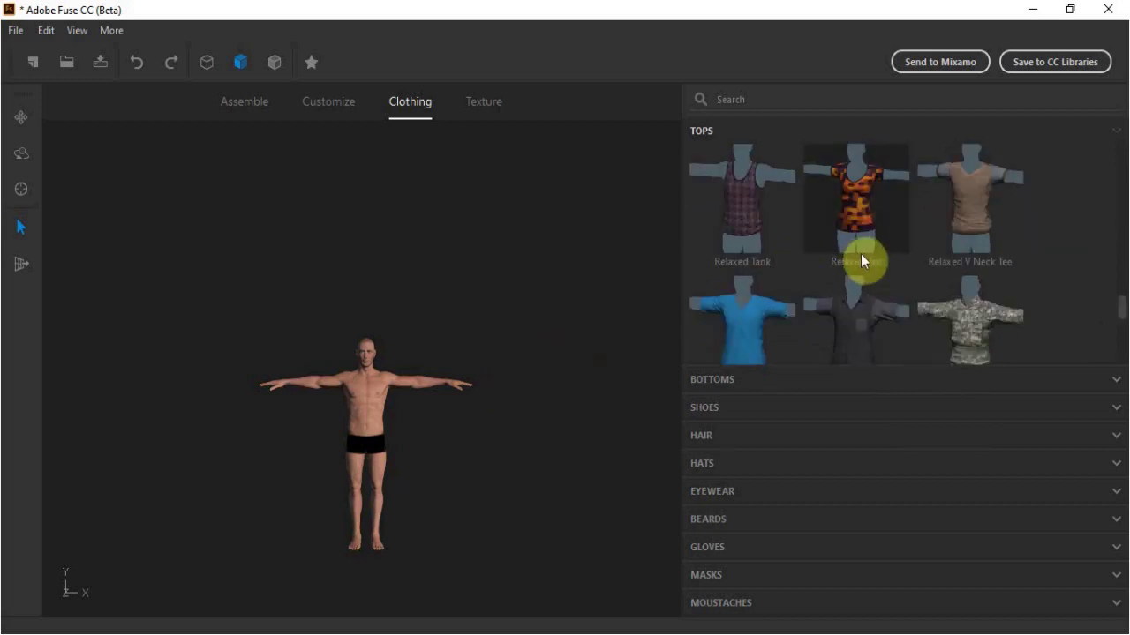
click(974, 211)
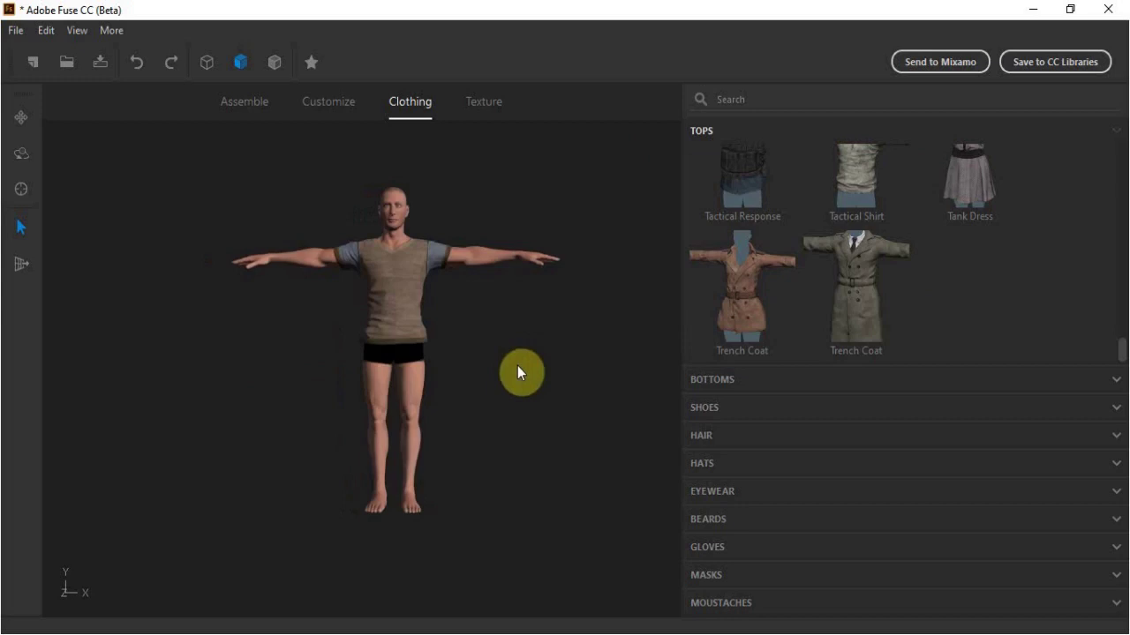
click(521, 366)
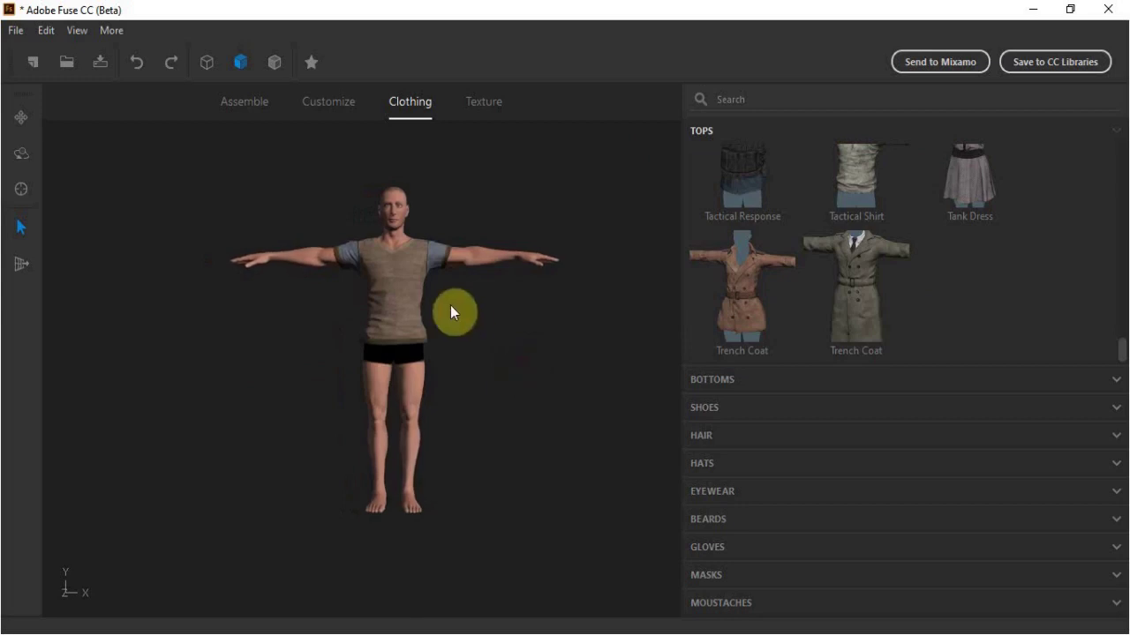
Step: Browse the clothing bottoms and dress the character in the Workout Shorts
click(743, 382)
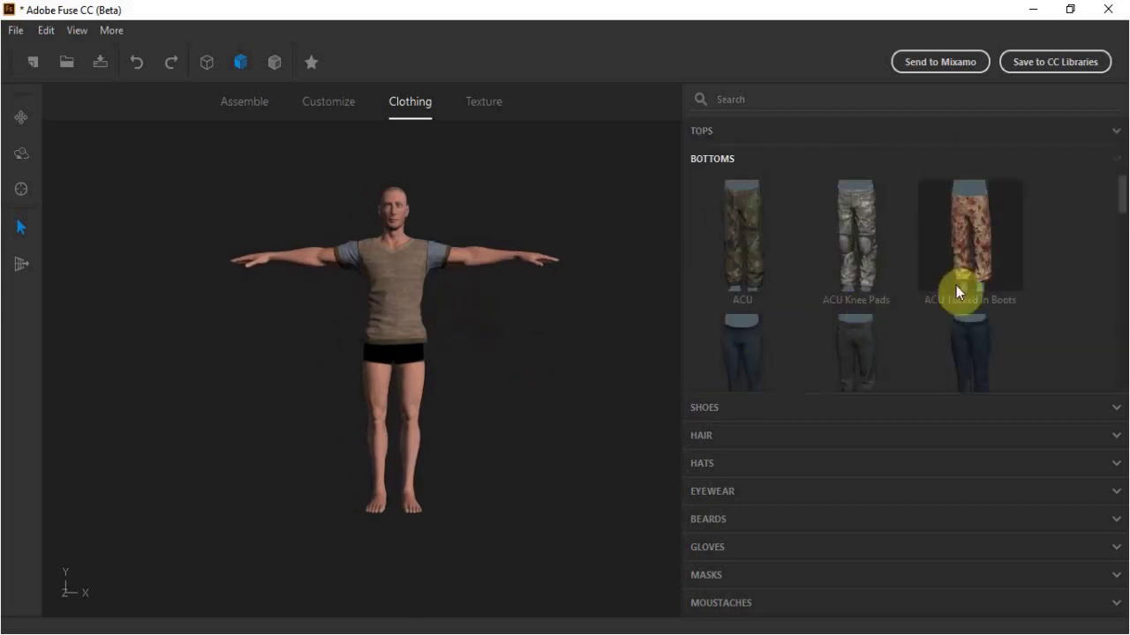
scroll(1043, 284, down, 6)
scroll(1043, 284, down, 5)
scroll(1044, 290, down, 2)
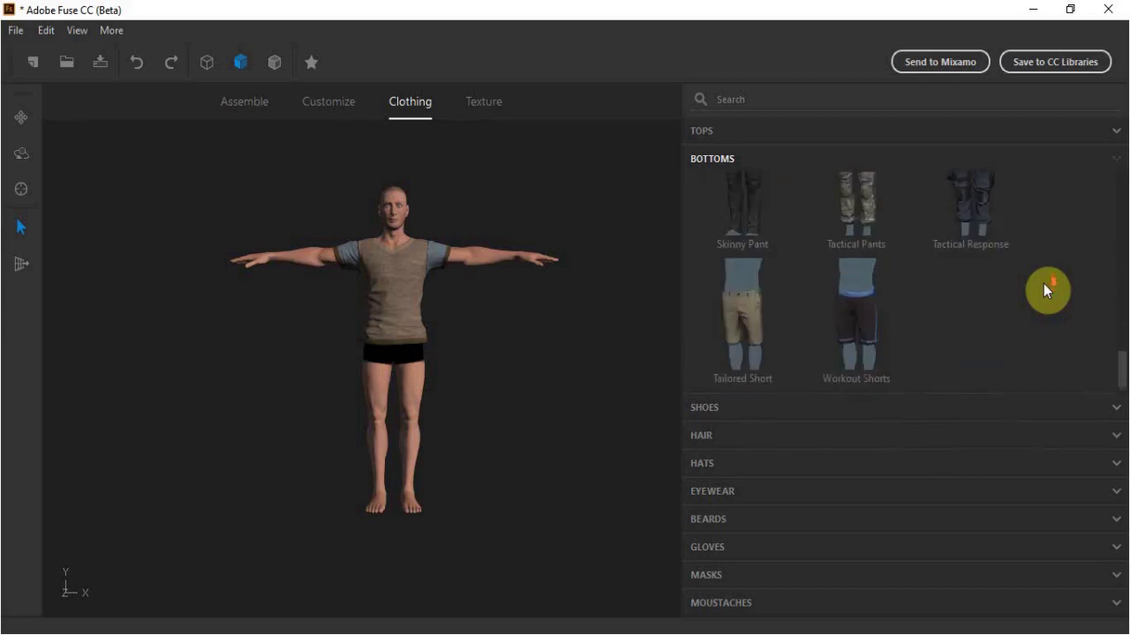
click(868, 326)
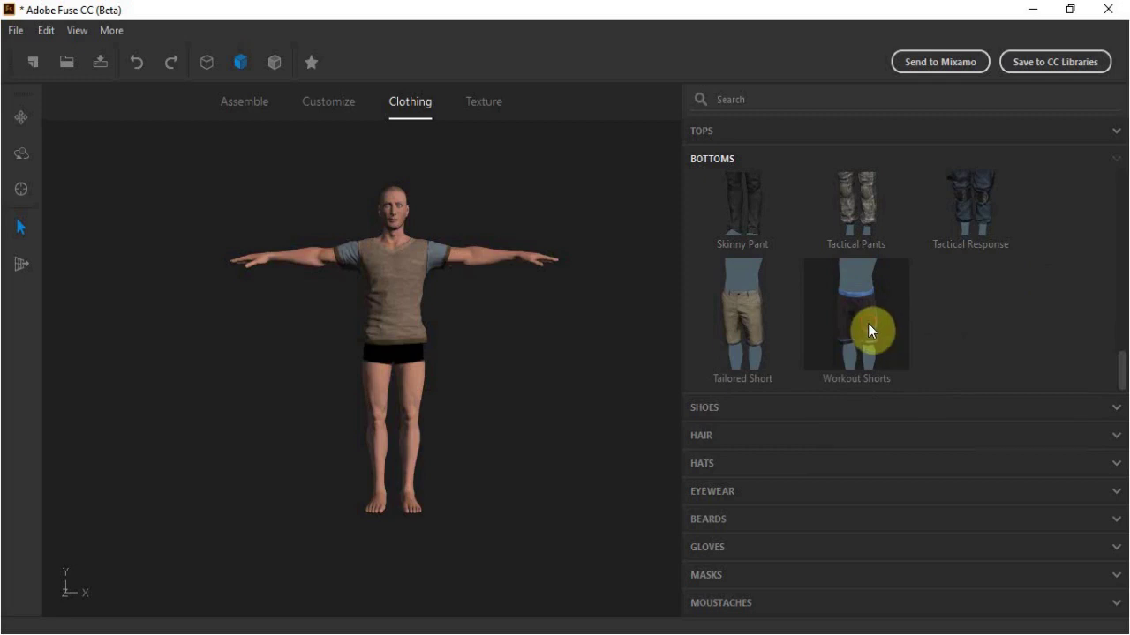
Step: Browse the shoes and put the Running Shoes on the character
click(869, 407)
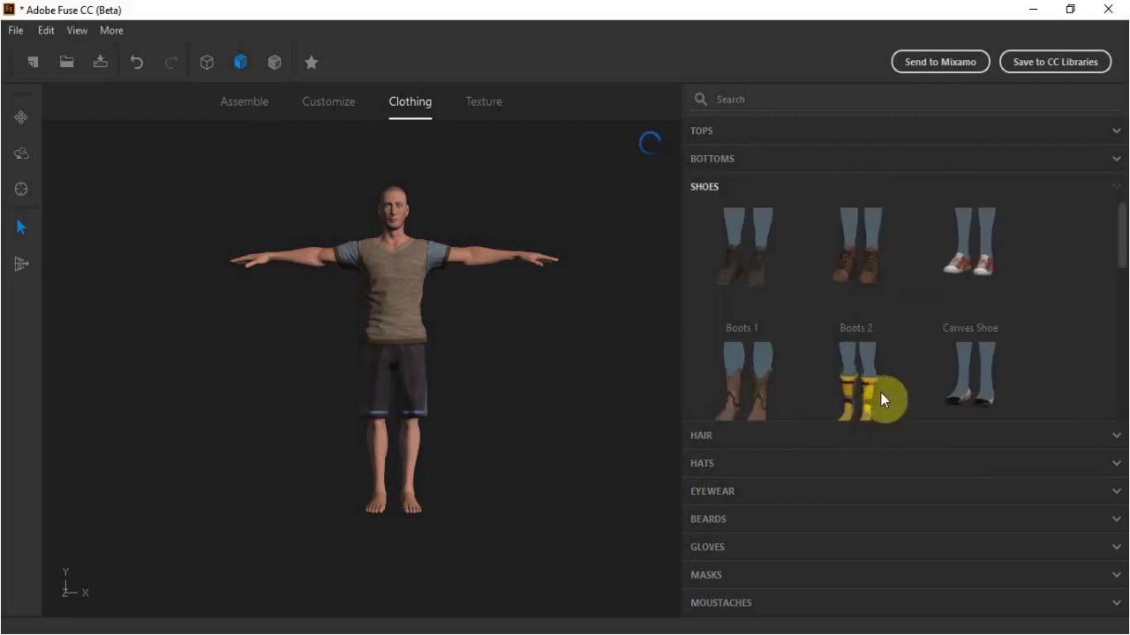
scroll(1022, 305, down, 5)
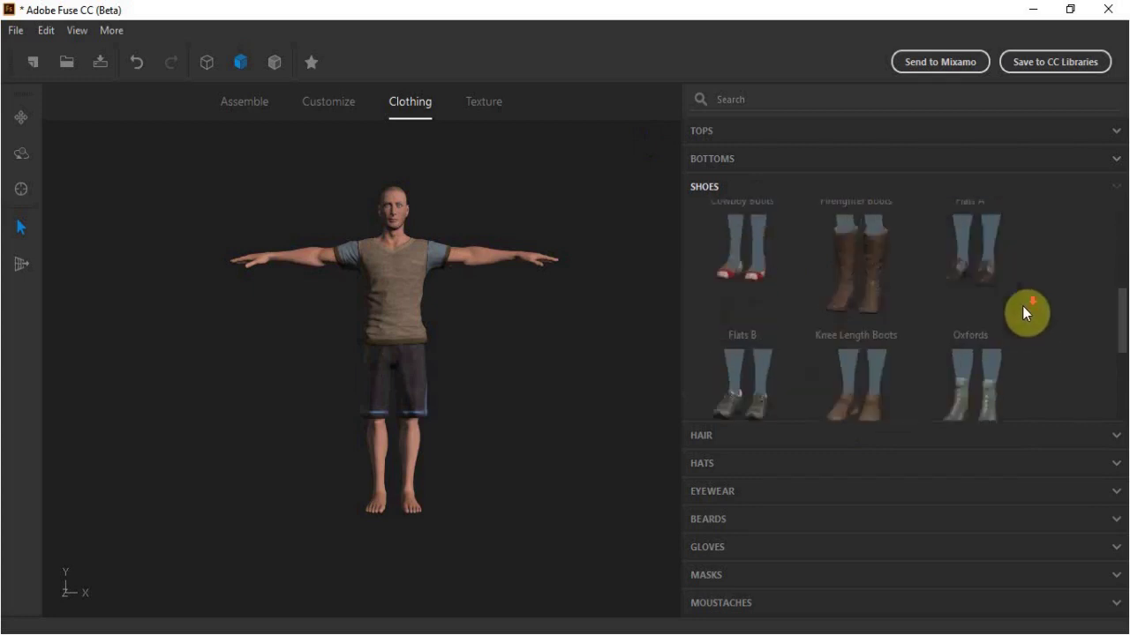
scroll(1024, 309, down, 3)
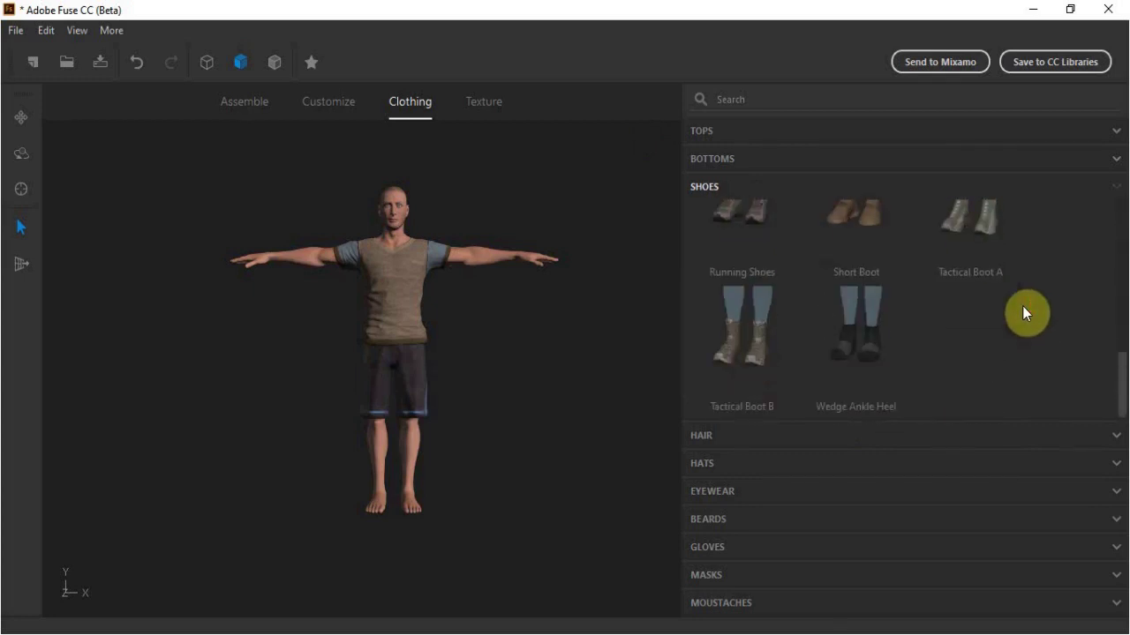
scroll(1021, 300, up, 3)
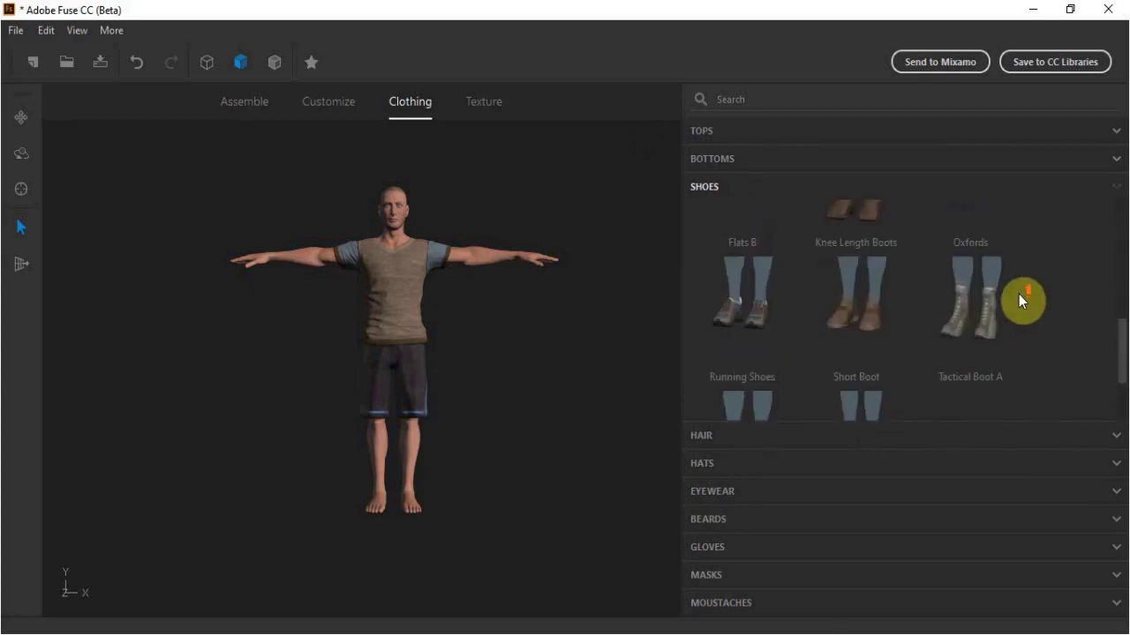
click(718, 306)
Step: Browse the hairstyles and give the character the Alpha Short Hair style
click(1094, 441)
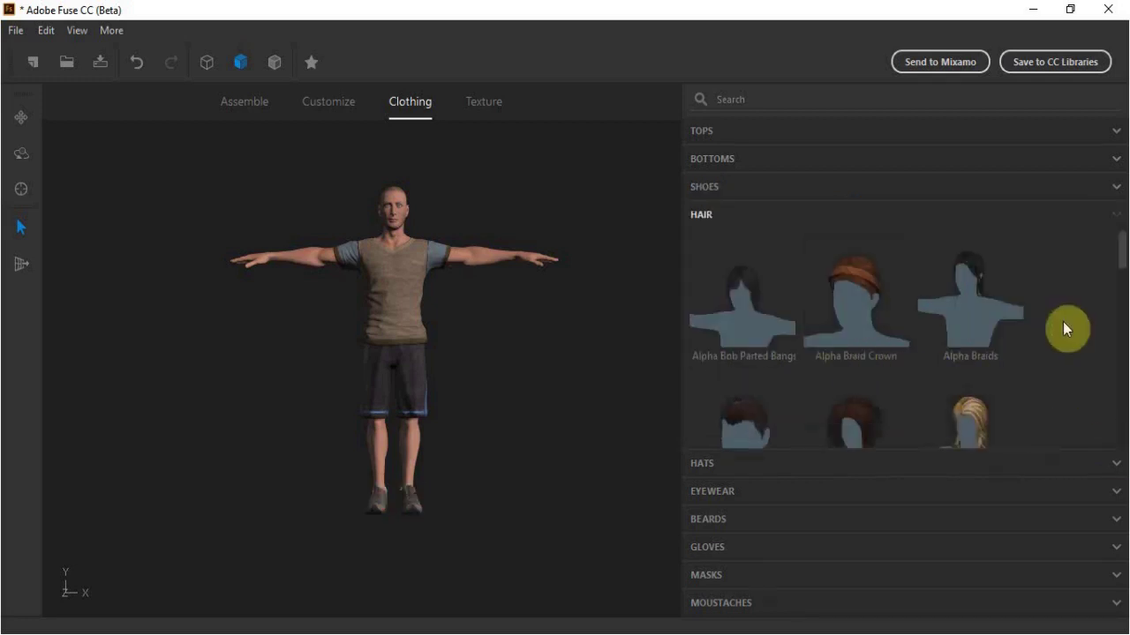
scroll(1034, 319, down, 2)
scroll(1035, 321, down, 2)
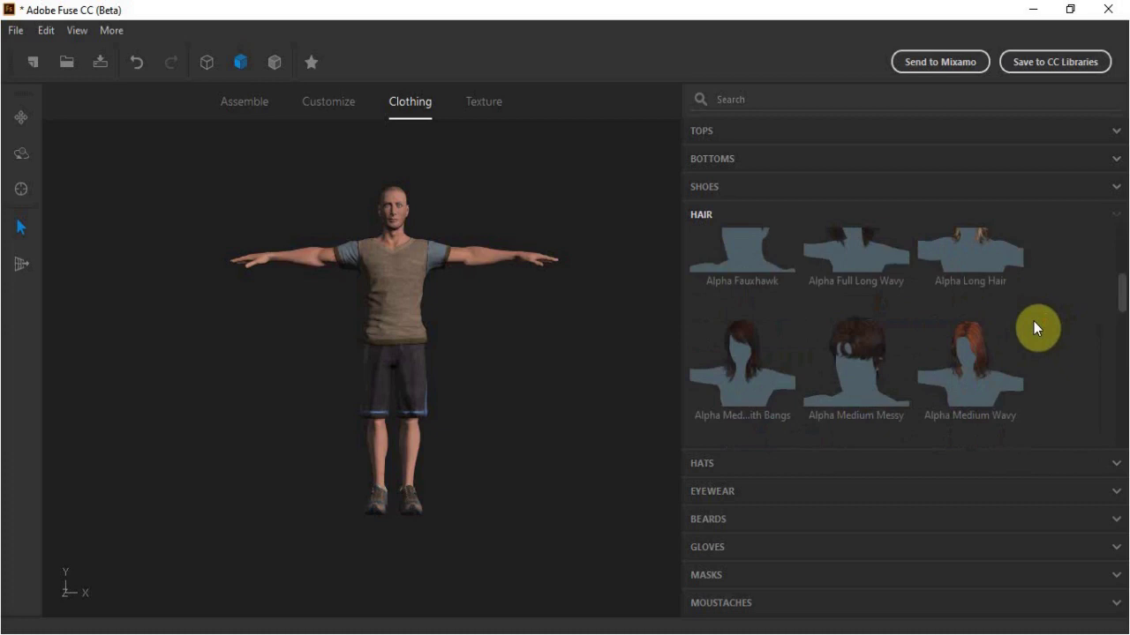
scroll(1033, 322, down, 4)
click(838, 344)
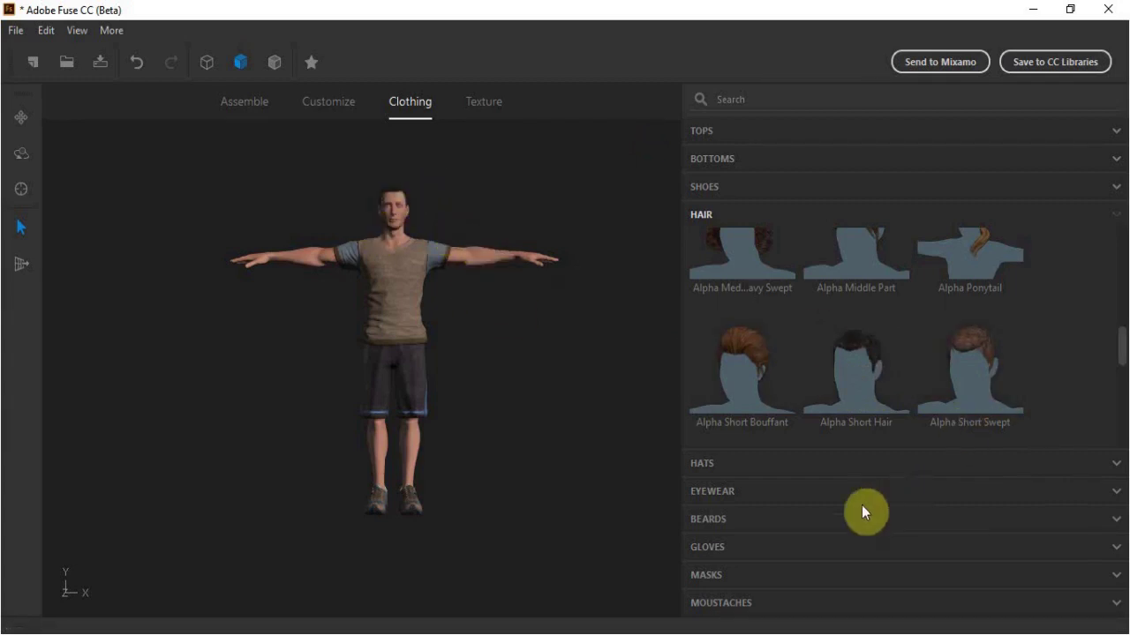
Step: Browse the moustaches, add the Alpha Small Handlebar moustache to the character and check it up close
click(1113, 604)
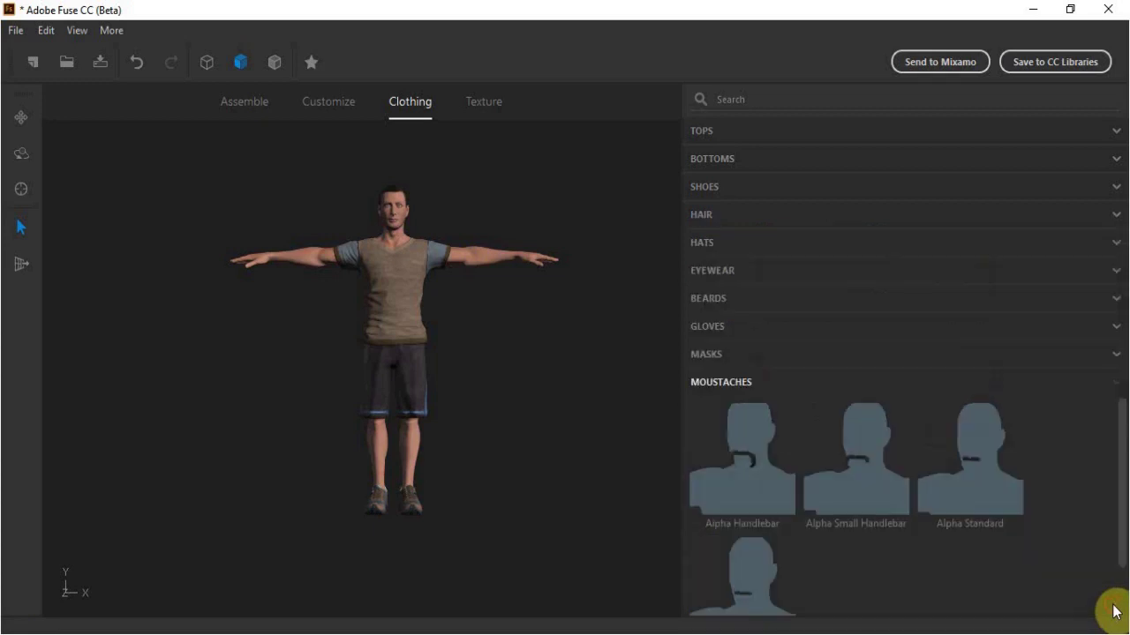
click(1024, 450)
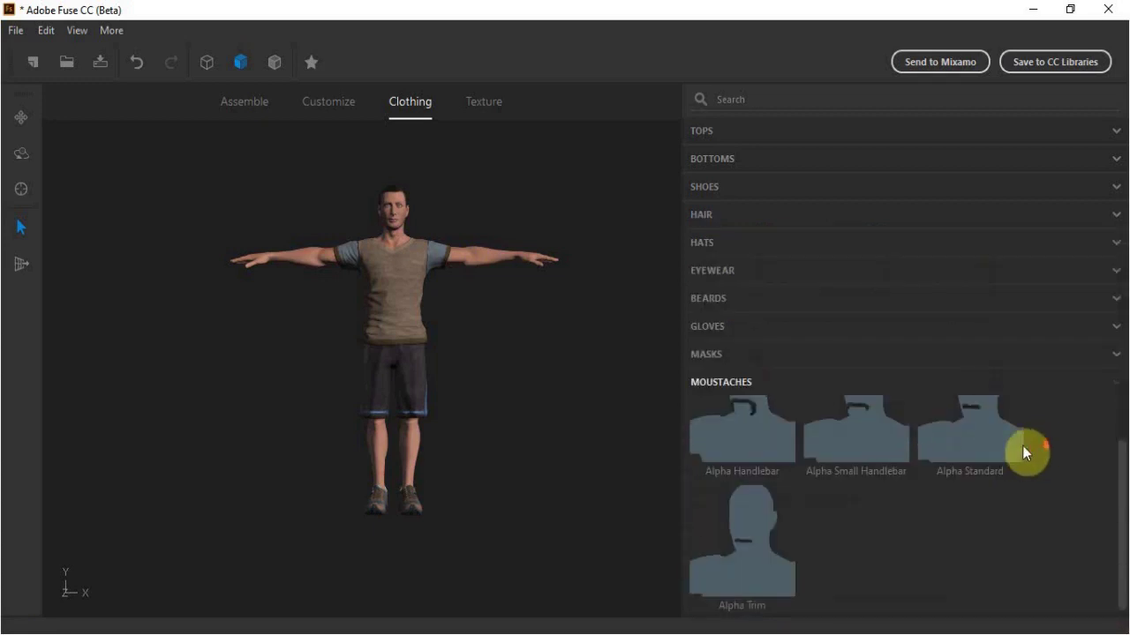
click(862, 430)
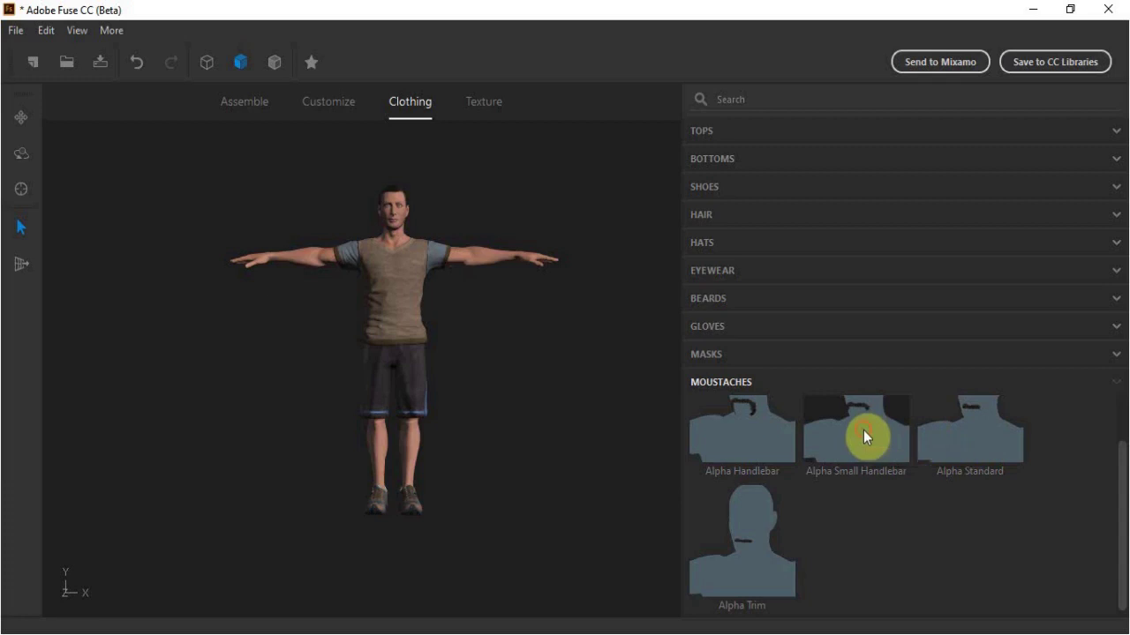
middle_drag(479, 361, 403, 352)
scroll(403, 352, up, 5)
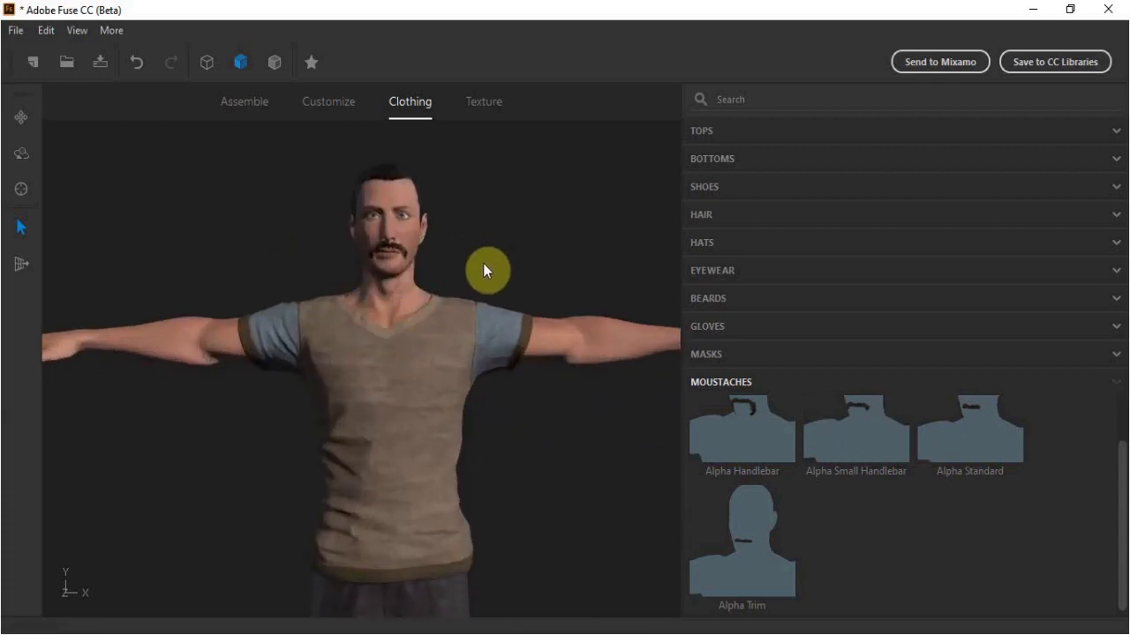
scroll(485, 255, down, 6)
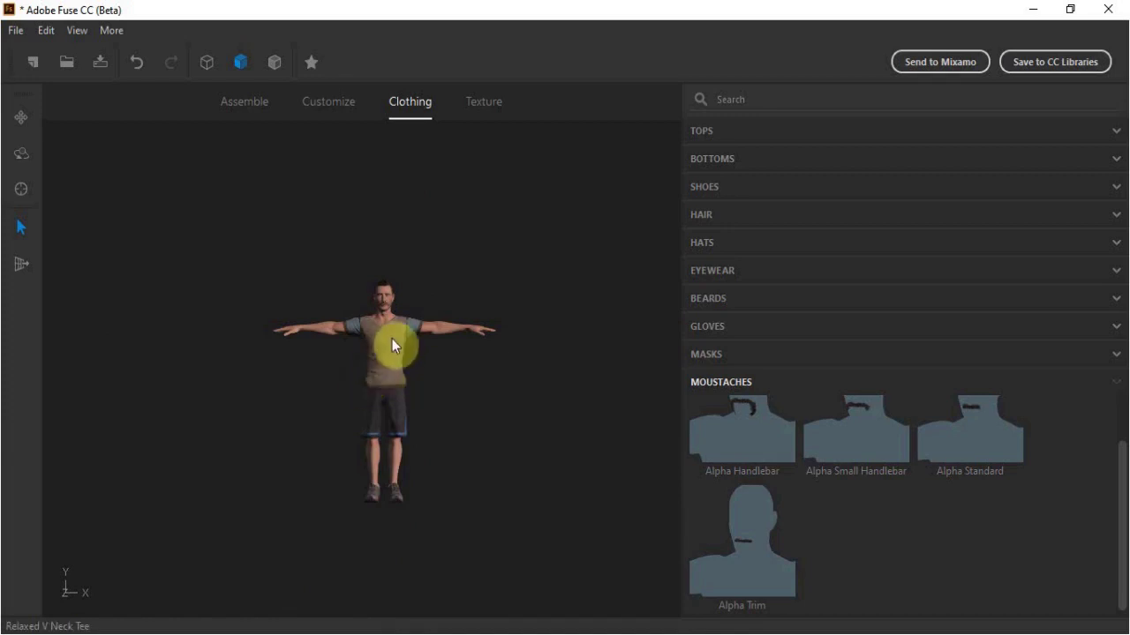
Step: Select the workout shorts and bring up their general texture parameters
click(395, 411)
click(481, 103)
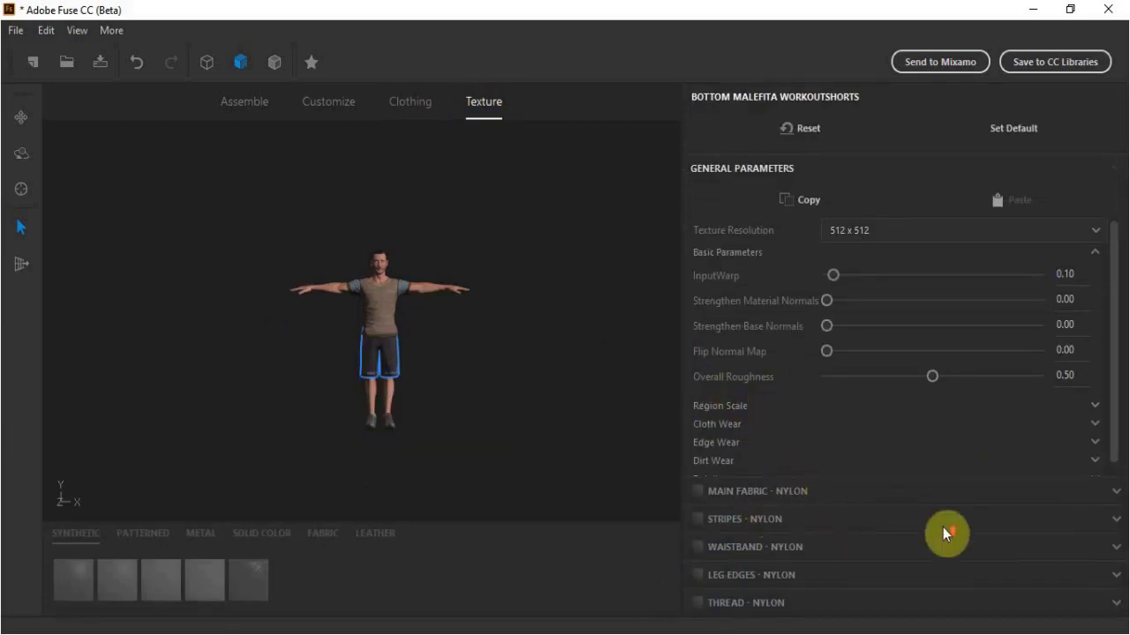
scroll(875, 424, down, 1)
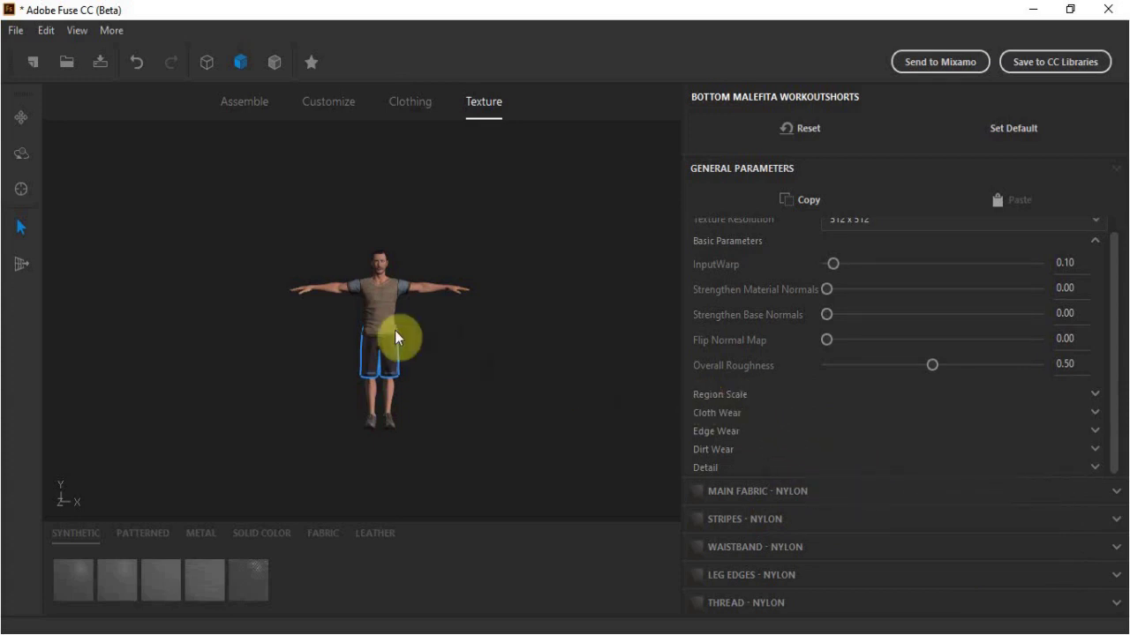
Step: Select the V-neck tee and set its main fabric color to green with RGB 0, 117, 3
scroll(395, 331, up, 5)
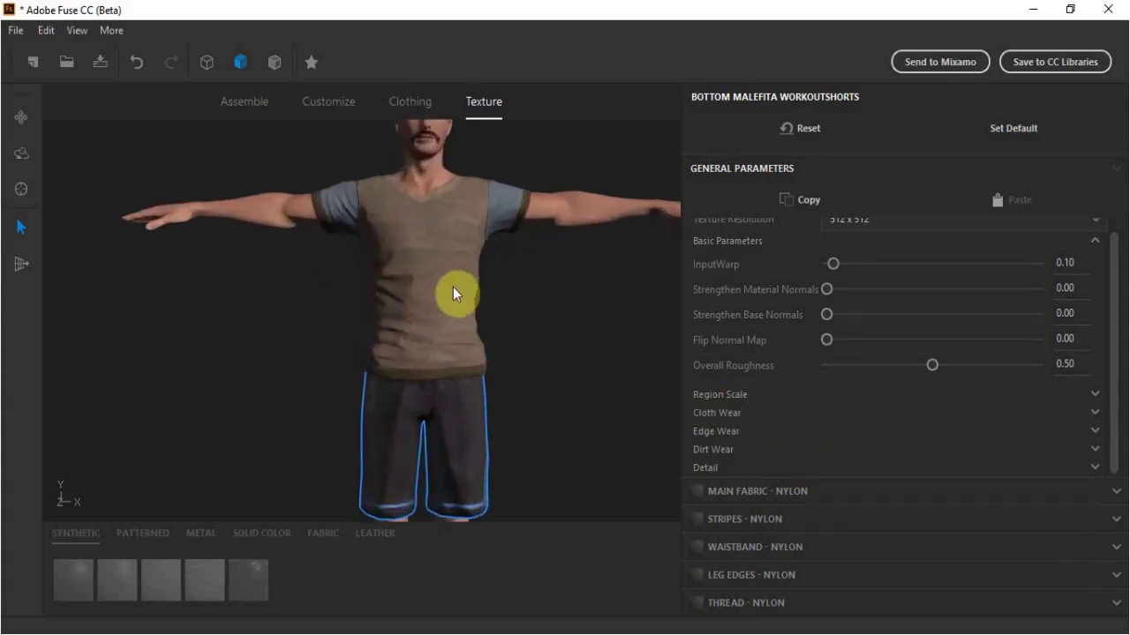
click(426, 293)
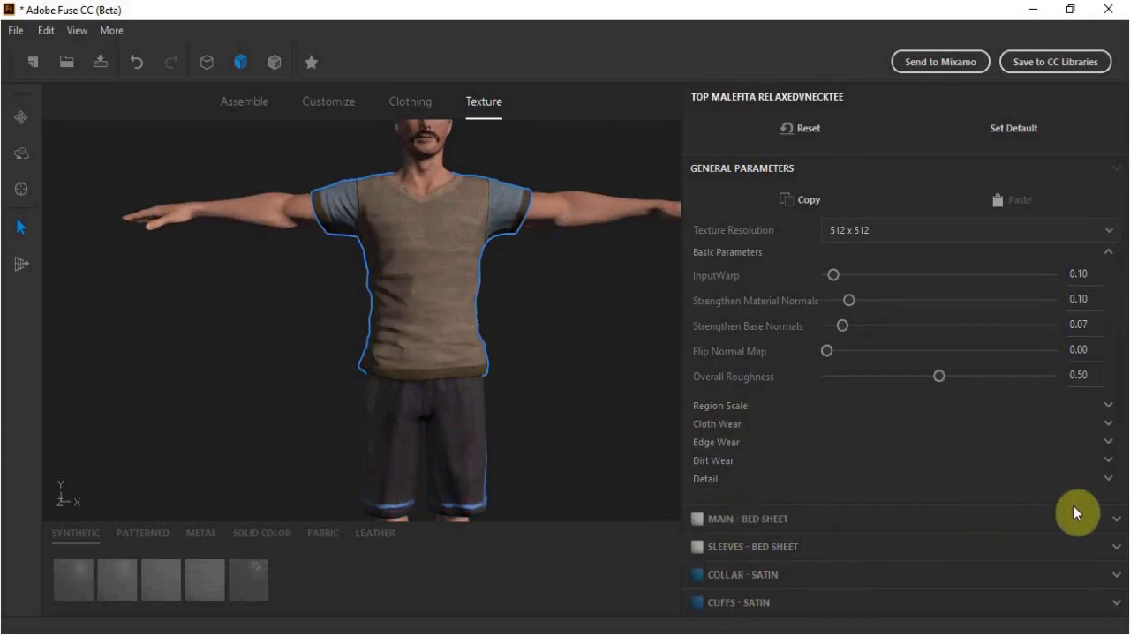
click(1120, 522)
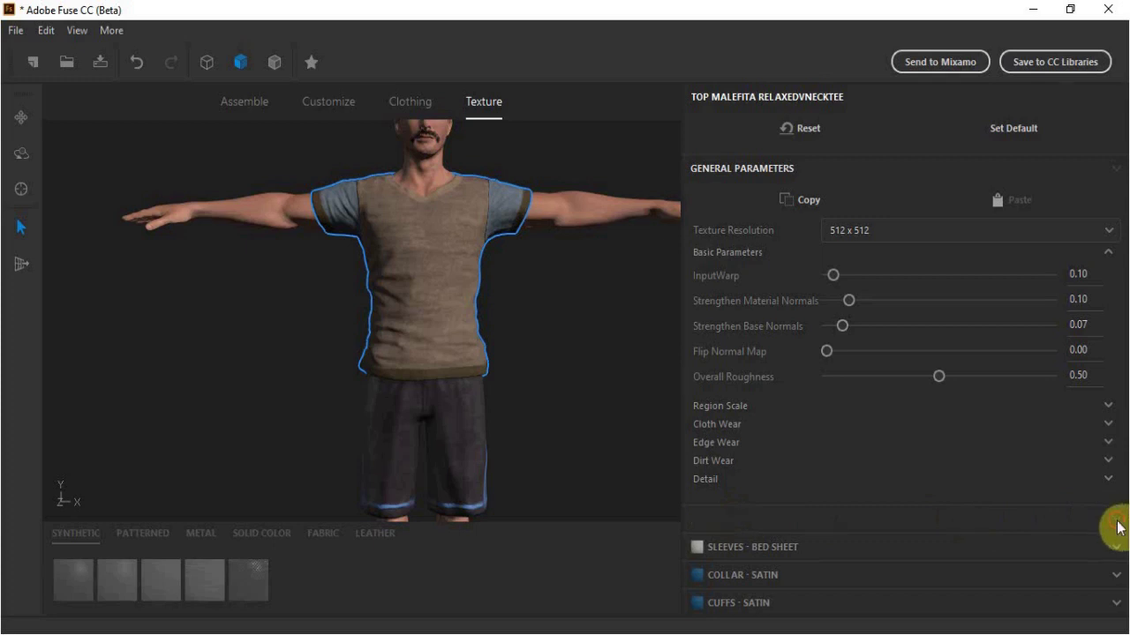
click(939, 304)
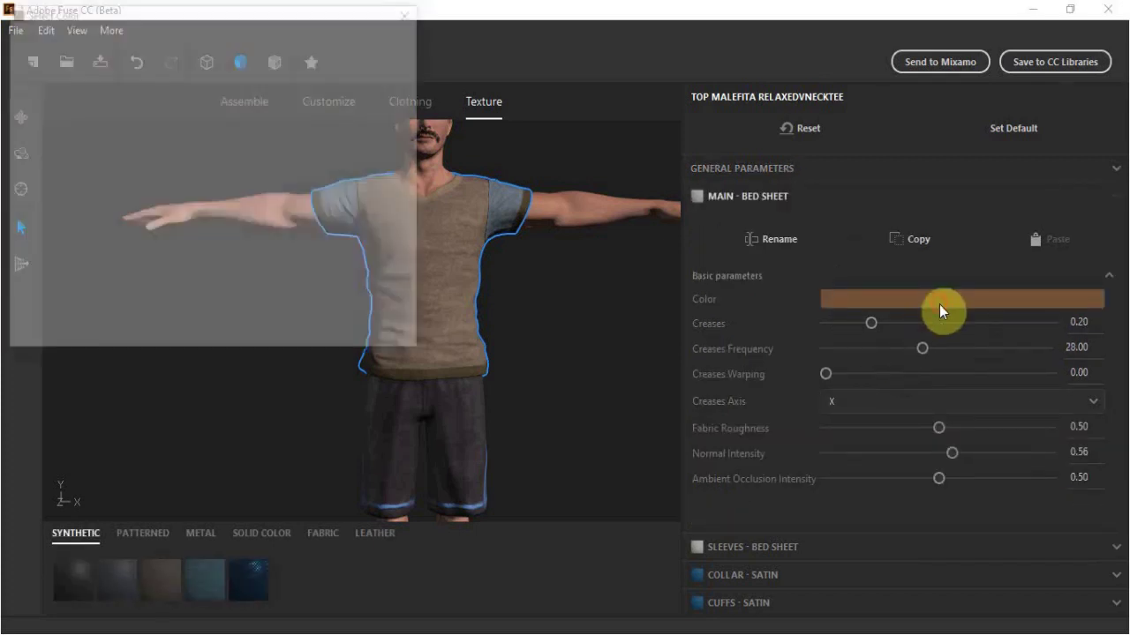
drag(341, 53, 328, 17)
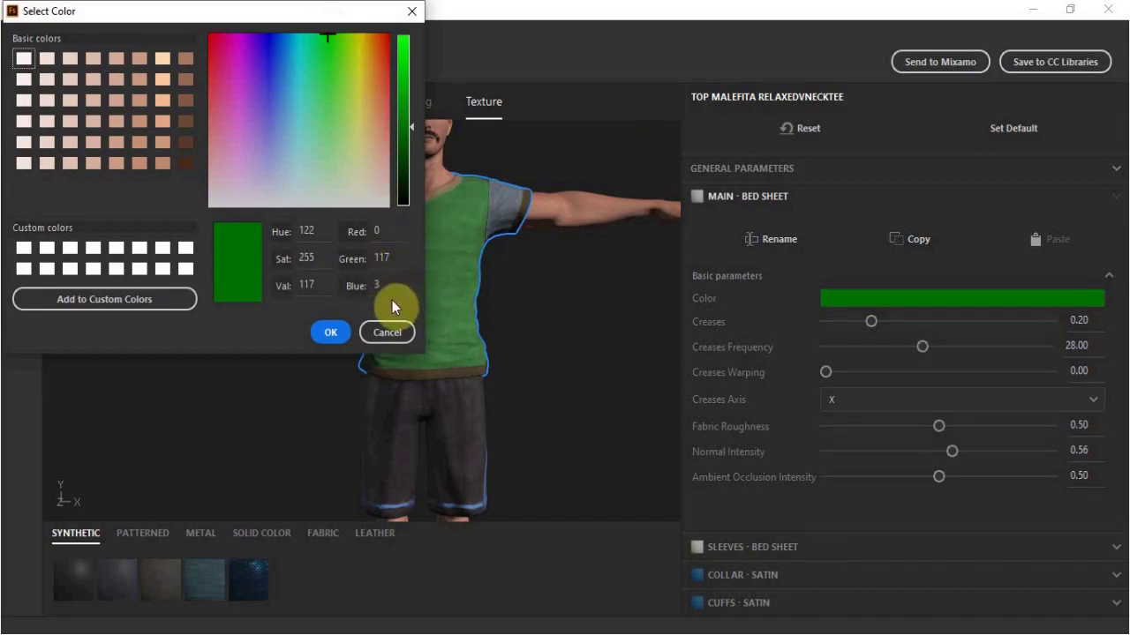
click(324, 334)
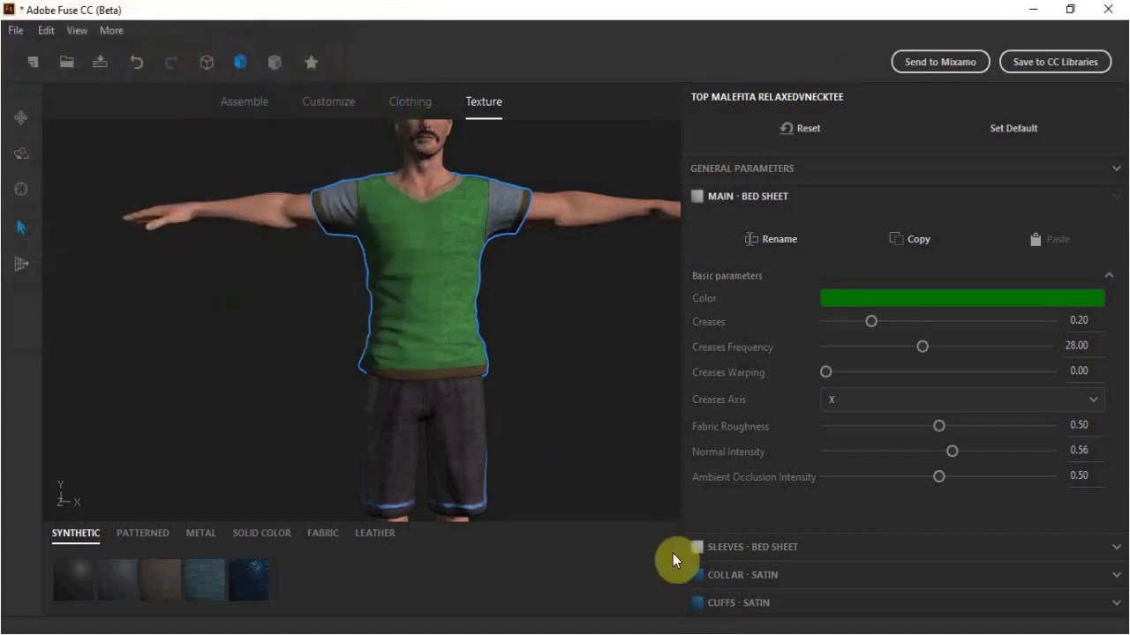
Step: Set the tee's sleeve color to green with RGB 0, 117, 3
click(761, 547)
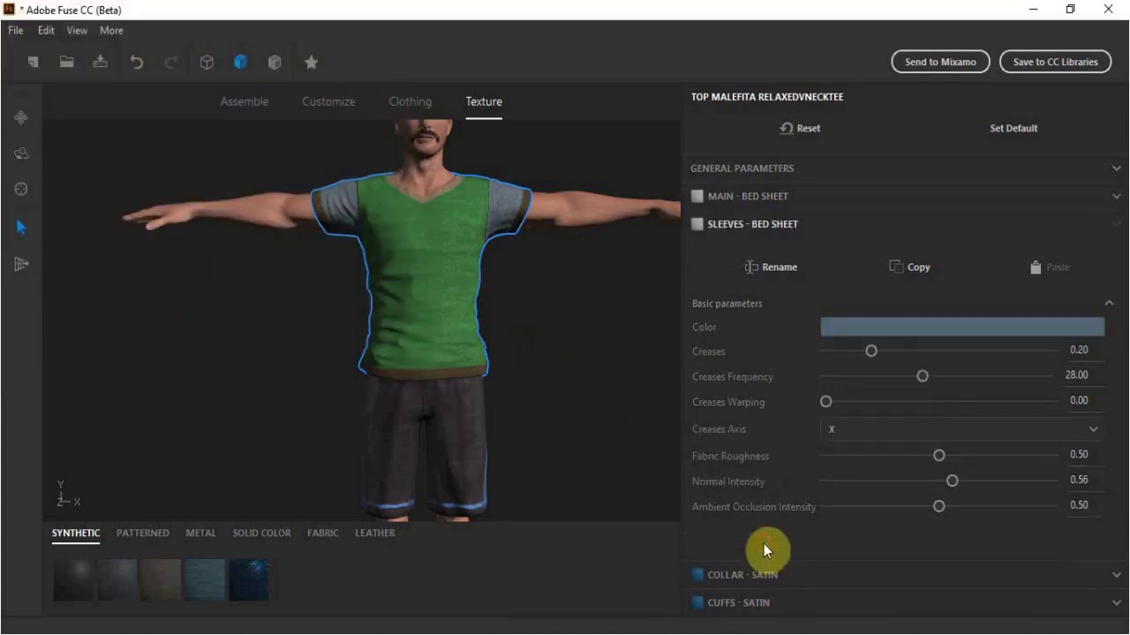
click(898, 331)
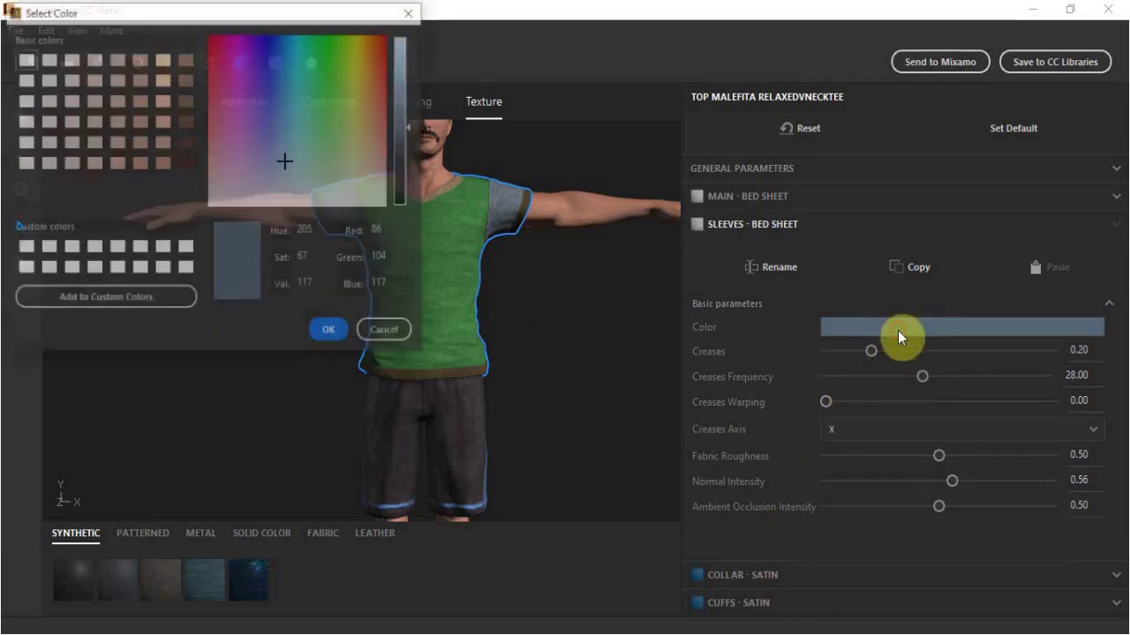
double_click(378, 230)
text(0)
click(389, 256)
key(BackSpace)
text(7)
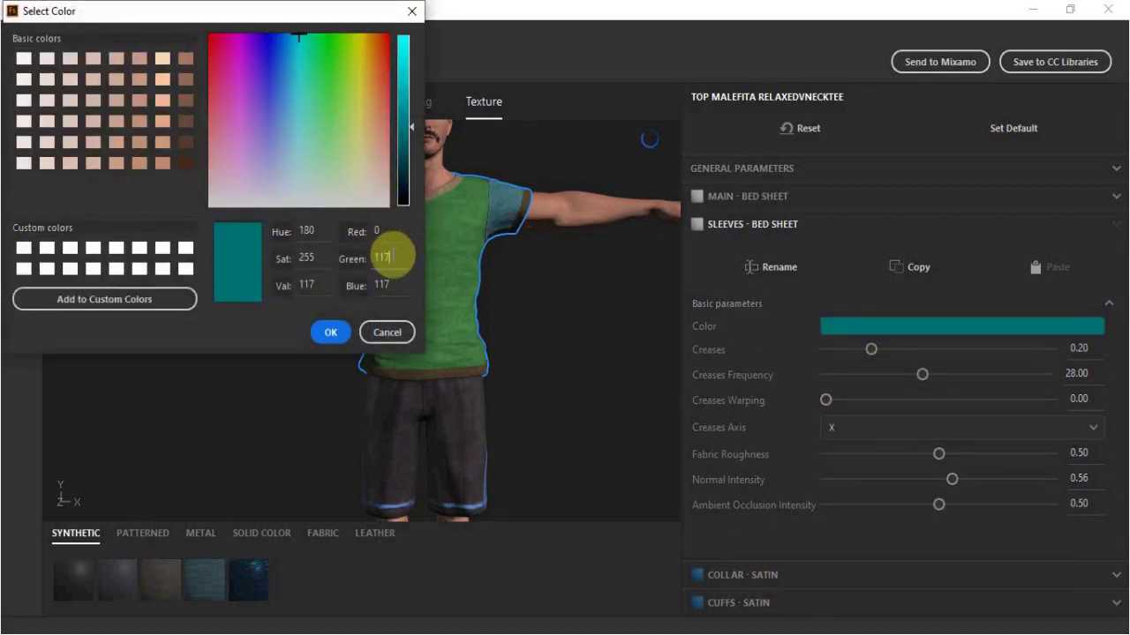
double_click(383, 283)
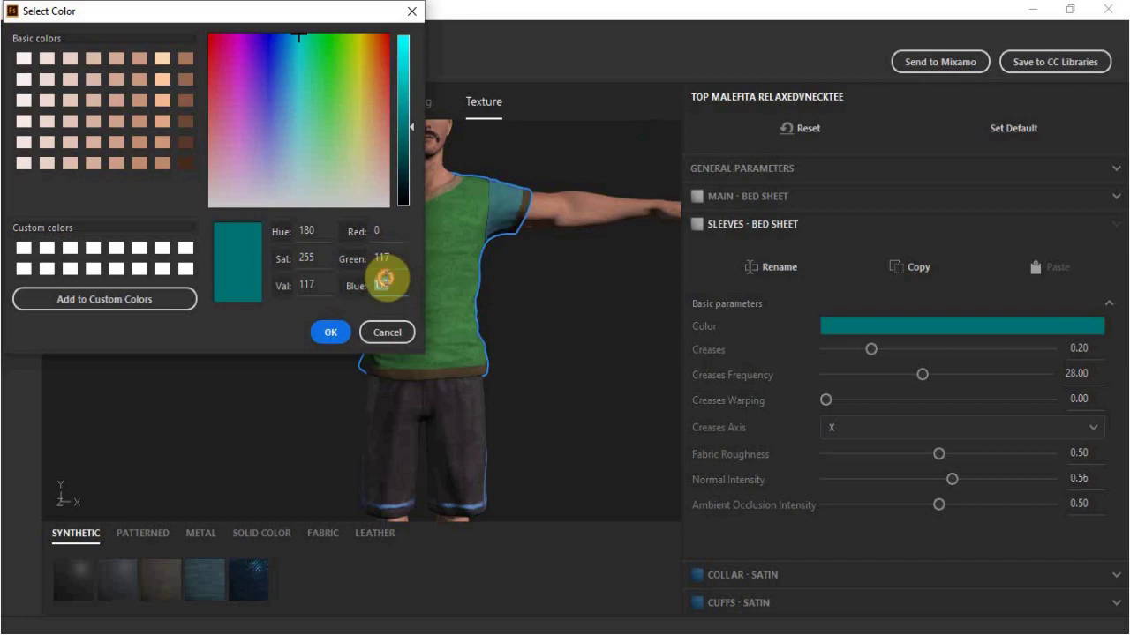
text(3)
click(332, 332)
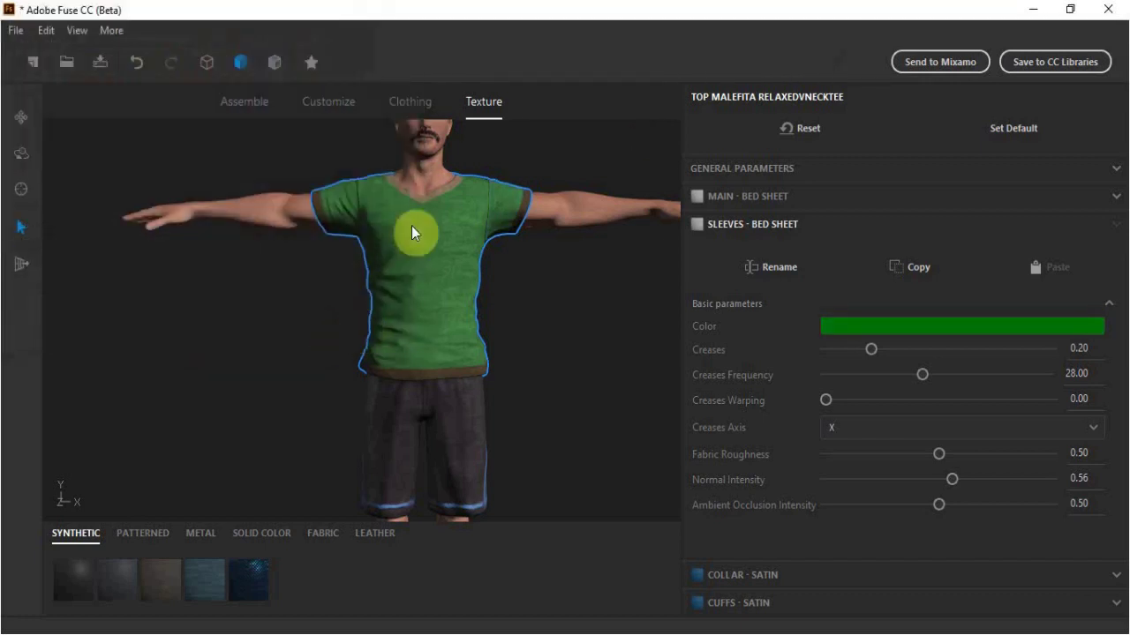
Step: Select the workout shorts and set their main fabric color to the first white basic color
scroll(418, 210, down, 3)
mouse_move(561, 322)
middle_down()
mouse_move(441, 350)
mouse_move(524, 330)
mouse_move(532, 304)
mouse_move(547, 402)
middle_up()
drag(504, 419, 527, 400)
scroll(500, 394, down, 3)
middle_drag(500, 394, 431, 280)
click(384, 333)
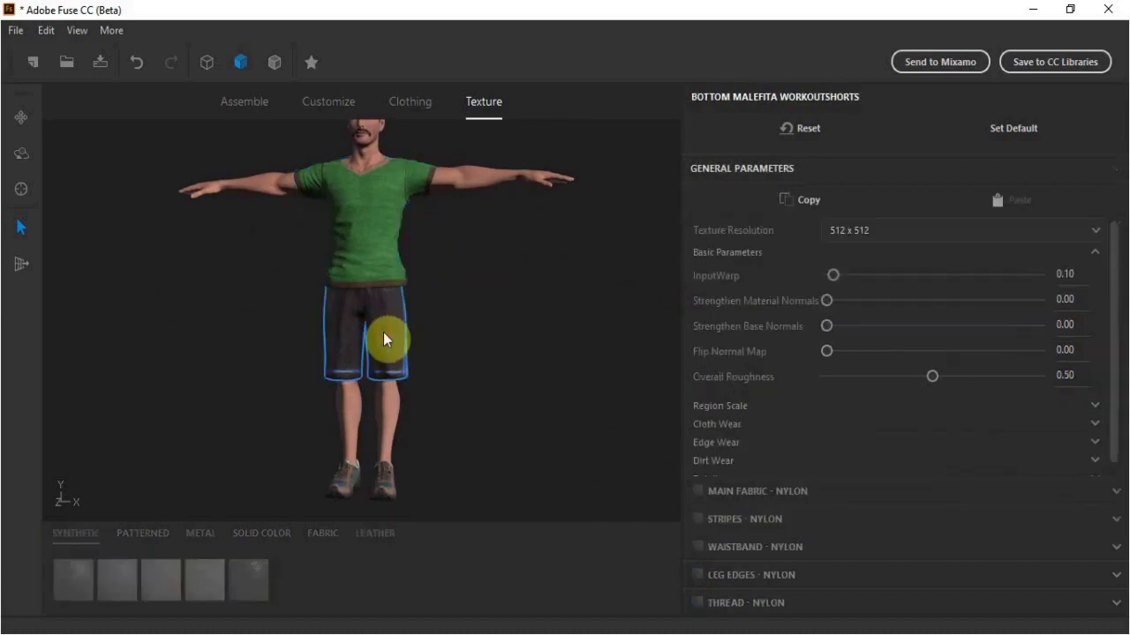
click(884, 529)
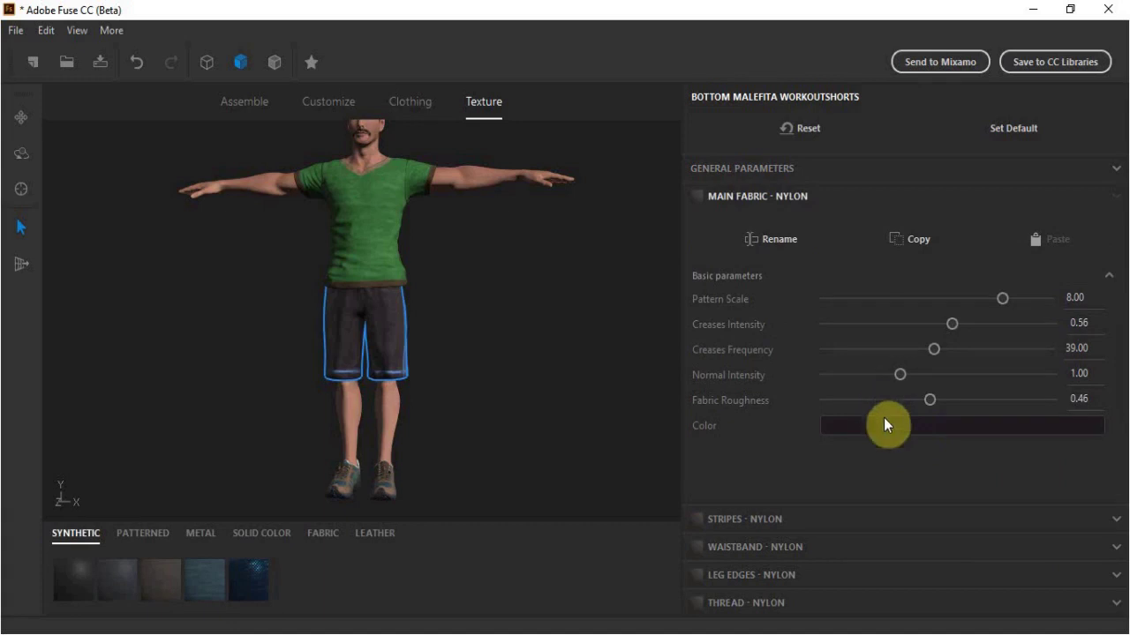
click(884, 422)
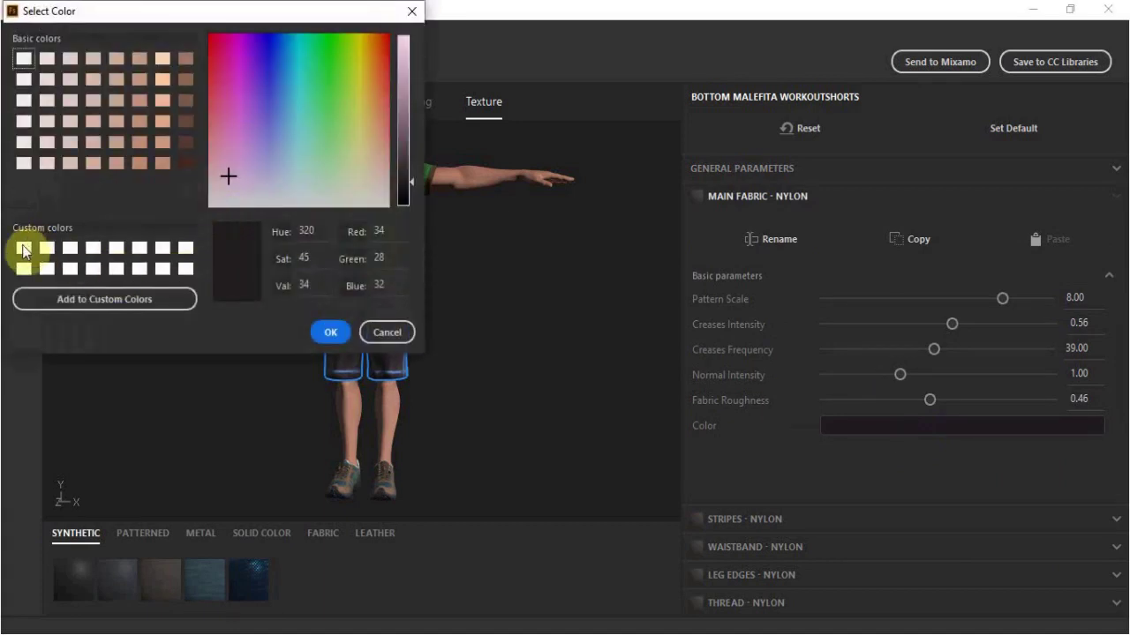
click(24, 58)
click(330, 331)
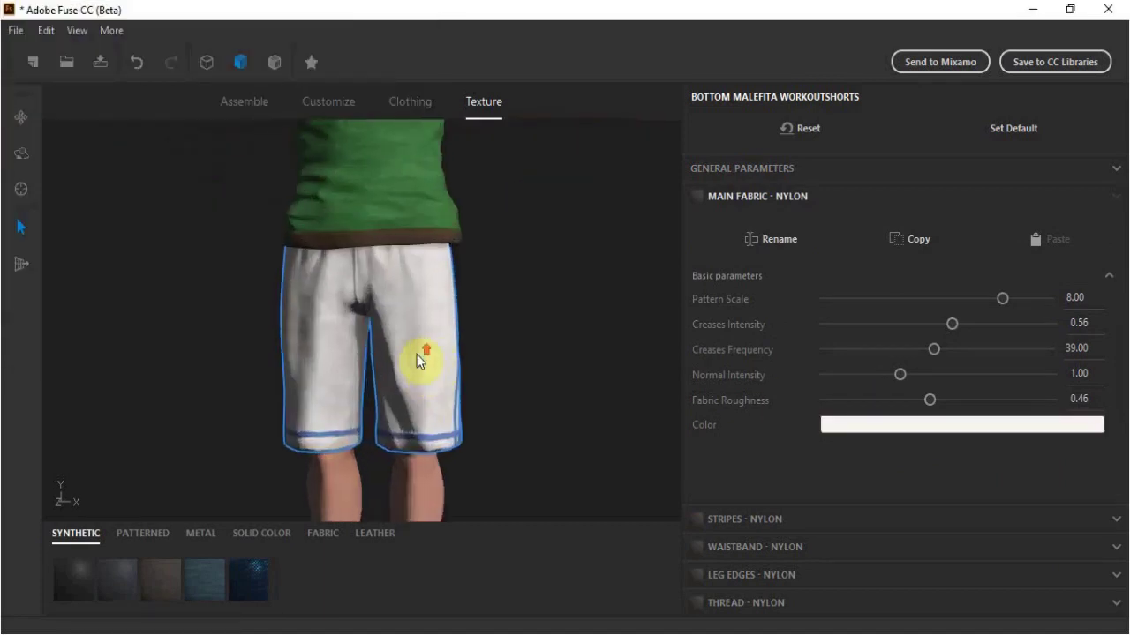
Step: Select the calves for customizing, try Calves Thin / Thick at 30, and settle on 10
click(500, 216)
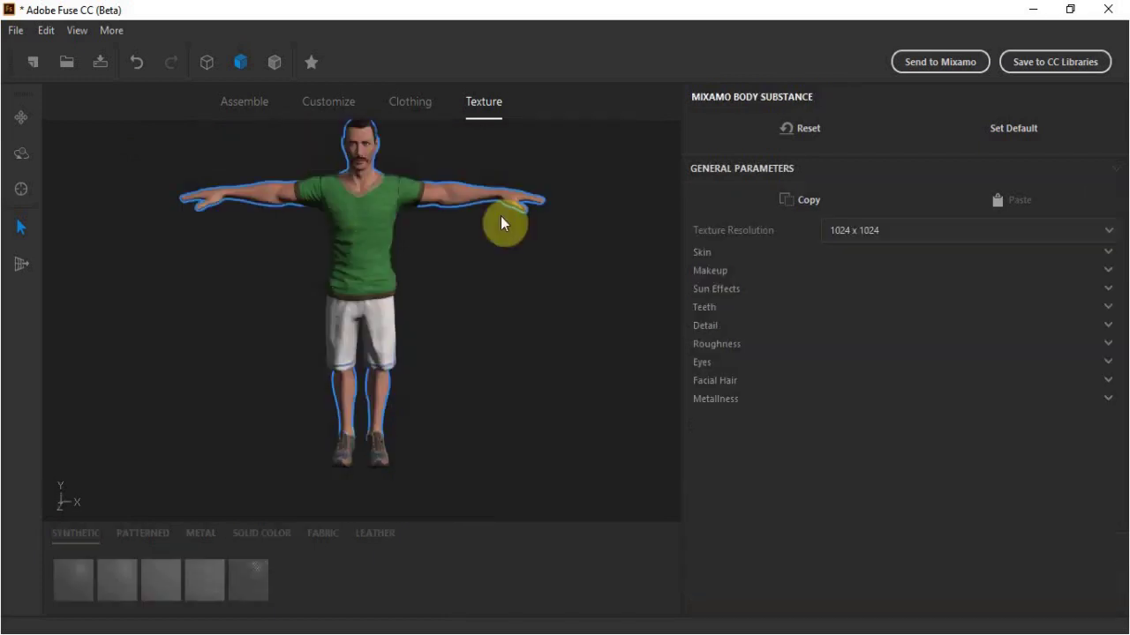
click(314, 109)
click(379, 462)
drag(962, 121, 1001, 151)
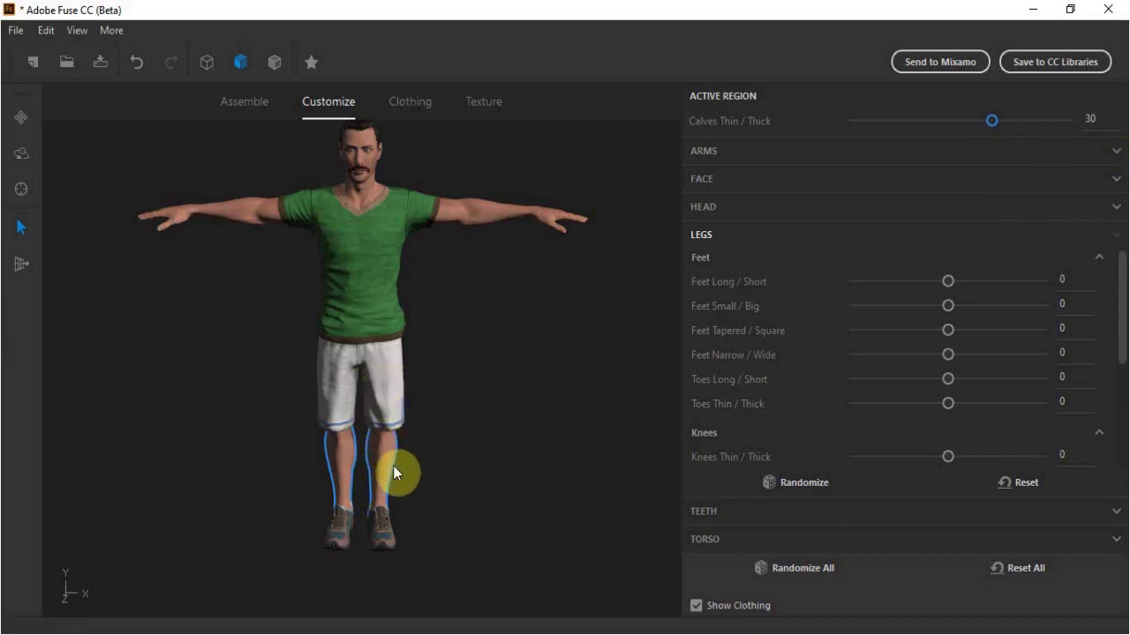
drag(992, 121, 970, 121)
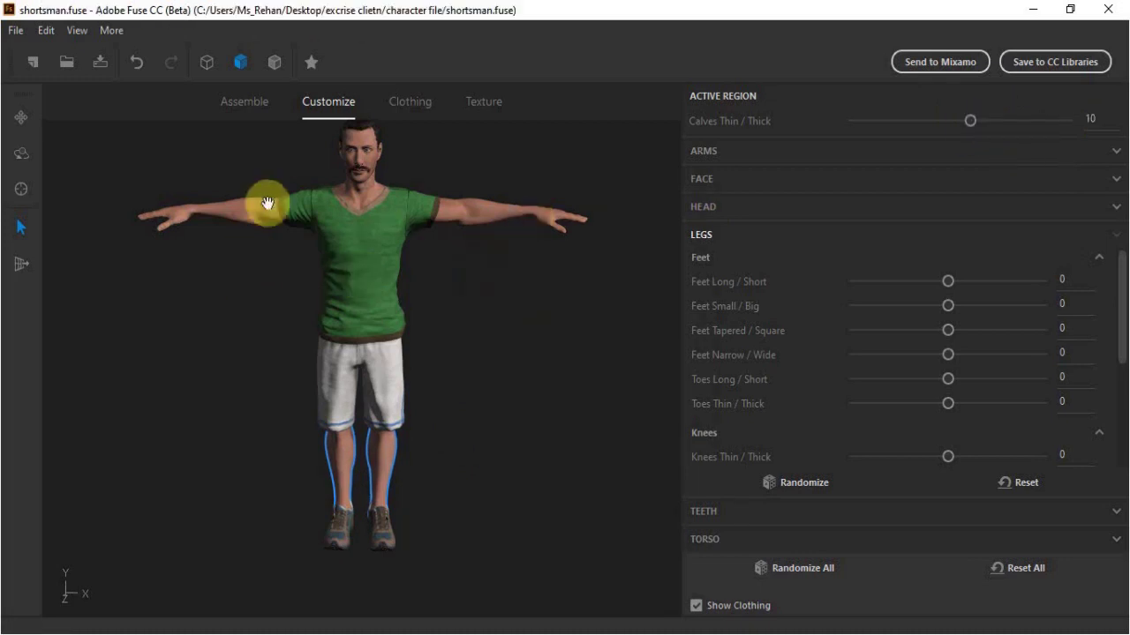
Step: Save the character to CC Libraries as shortsman and send it to Mixamo under the same name
click(1062, 62)
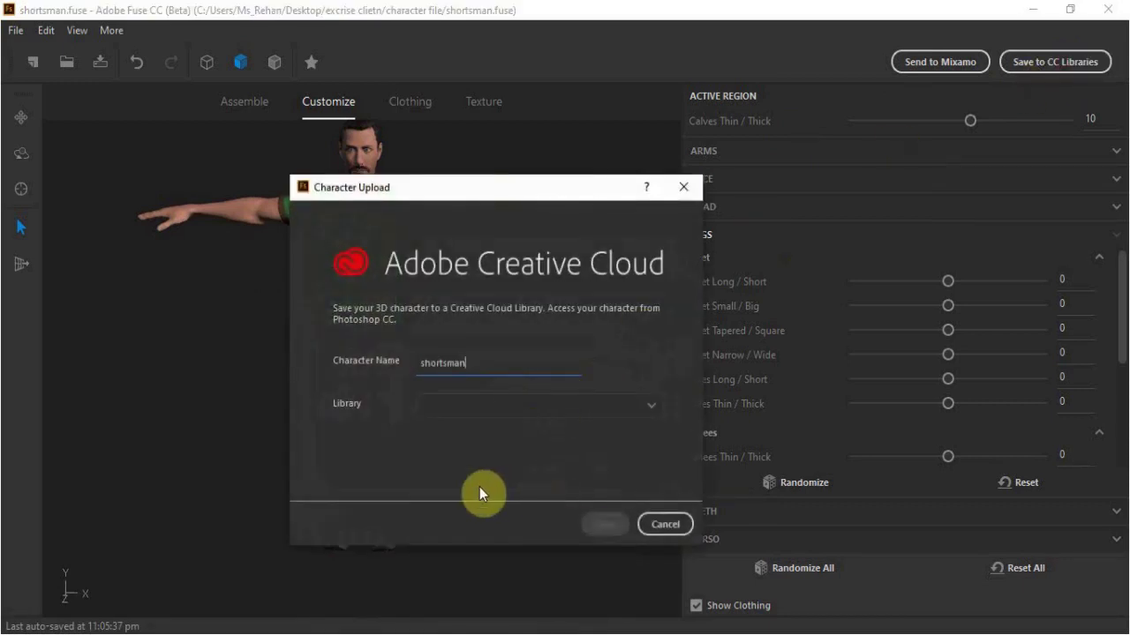
click(606, 524)
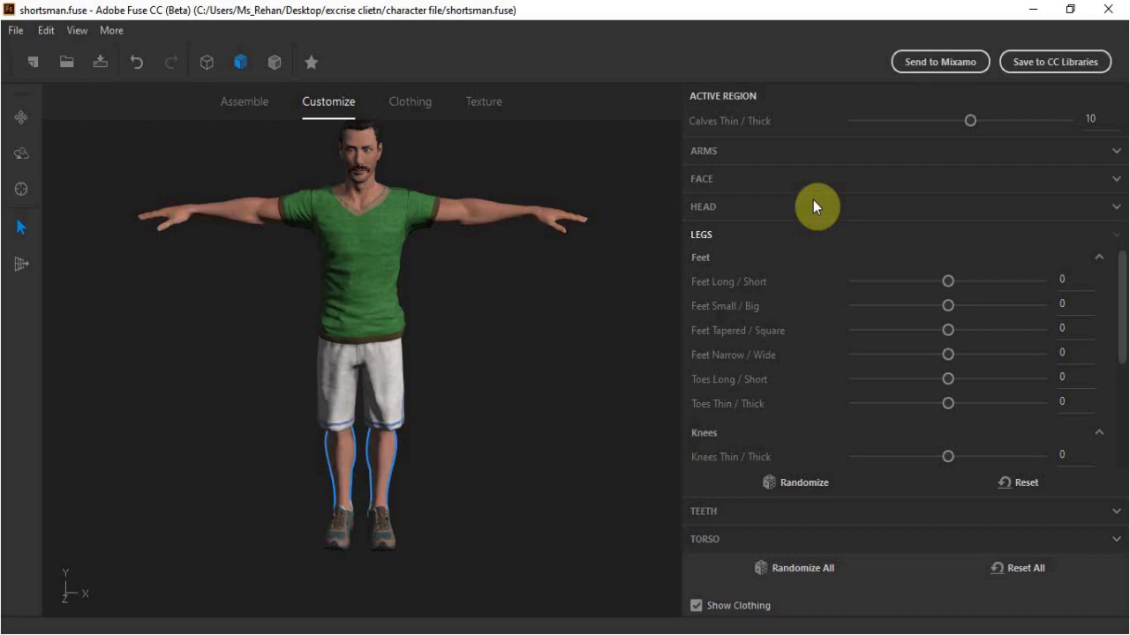
click(943, 69)
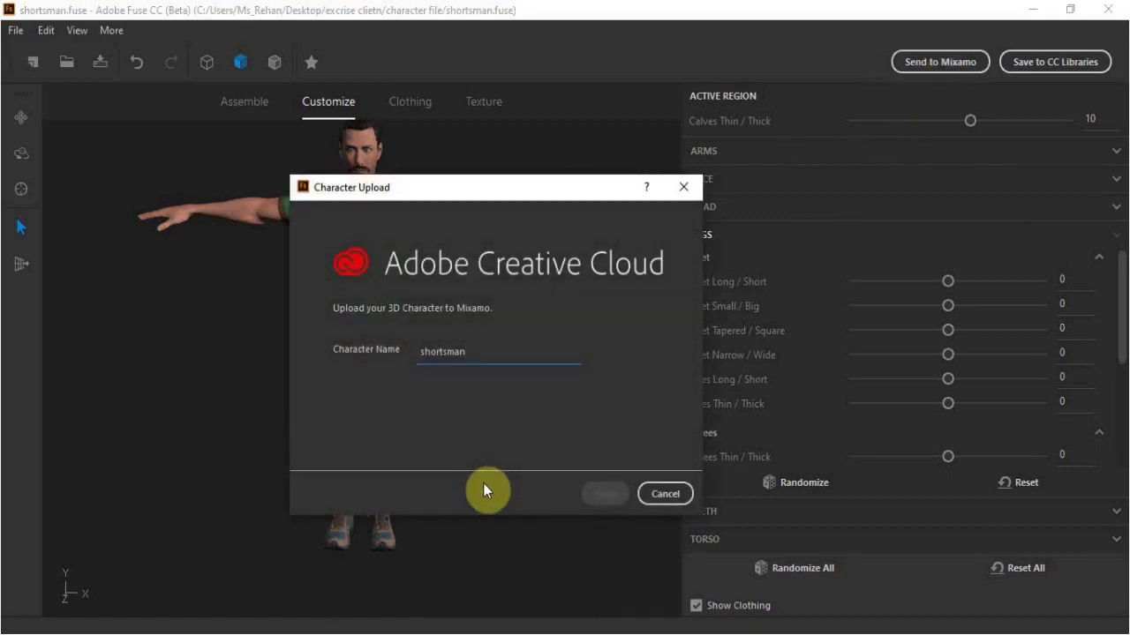
click(607, 495)
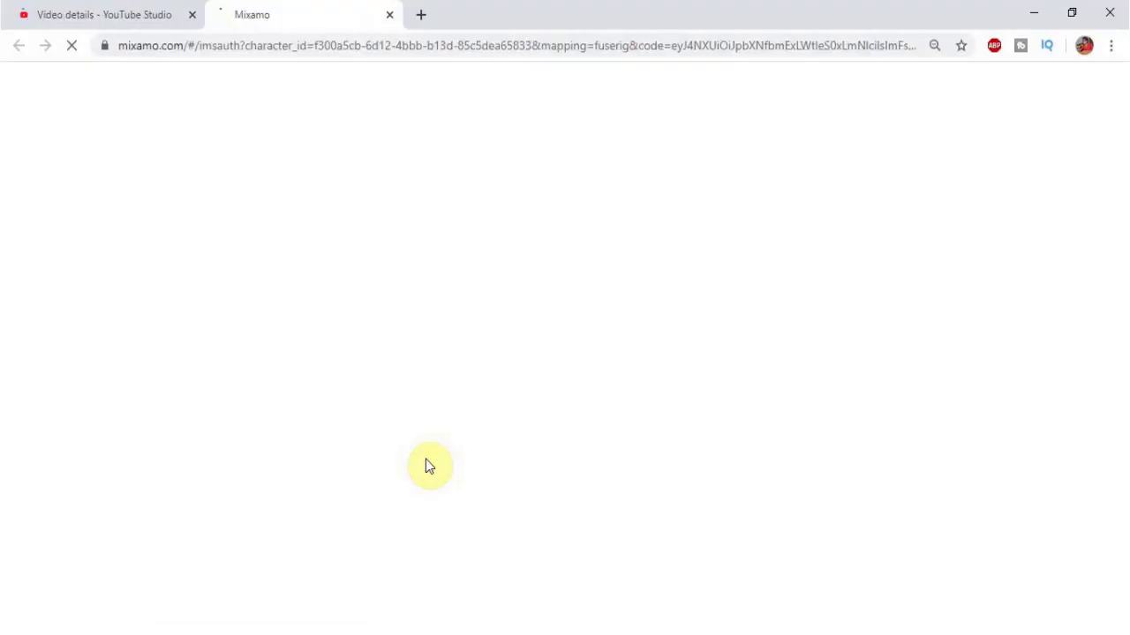
Step: Finish the Mixamo auto-rig with Facial Blendshapes enabled and the Standard Skeleton (65), and use this character as the current one
click(191, 14)
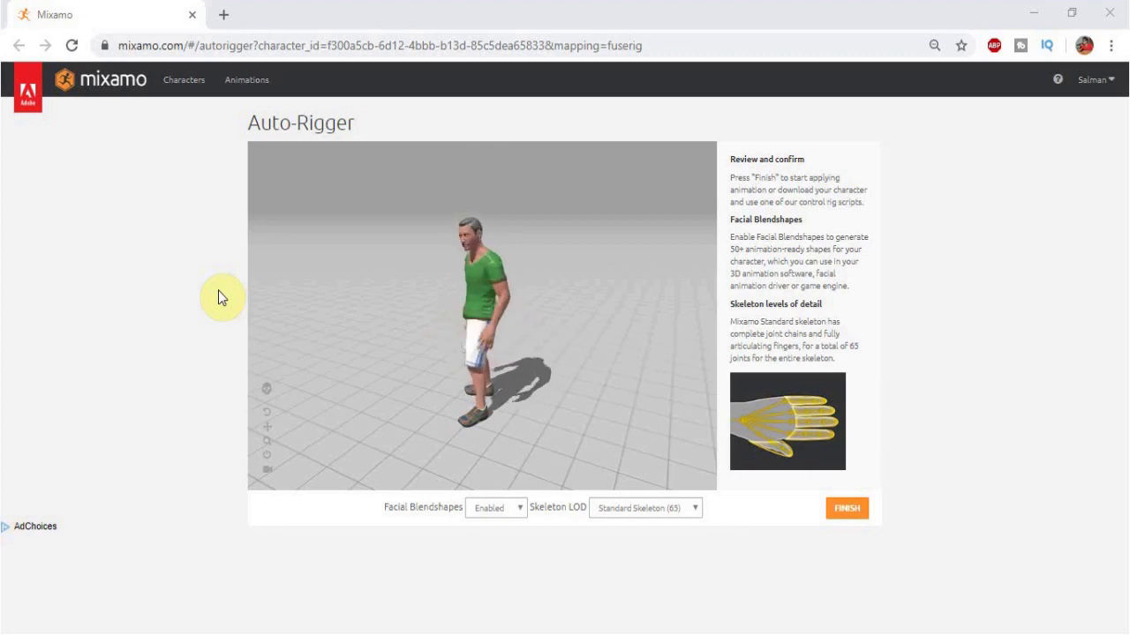
click(493, 510)
click(493, 509)
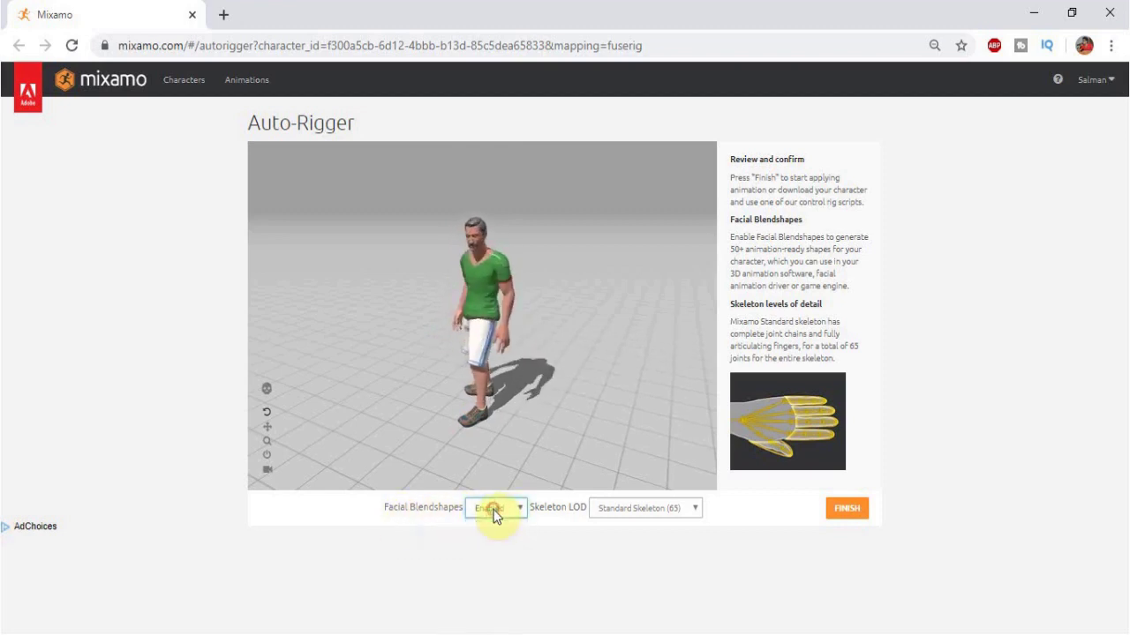
click(845, 508)
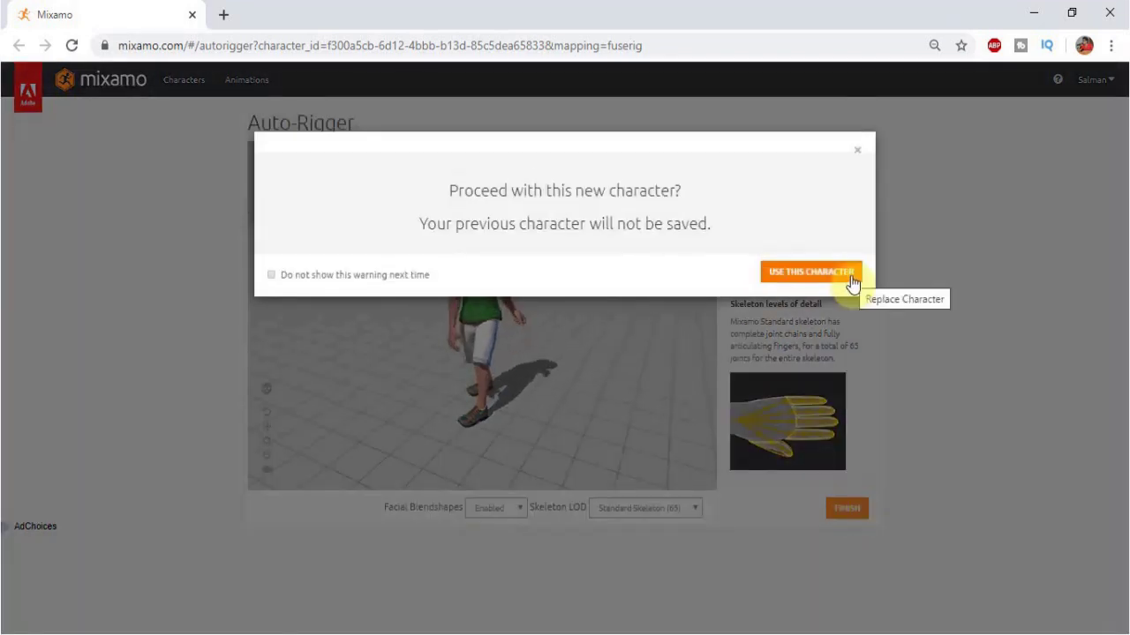
click(820, 282)
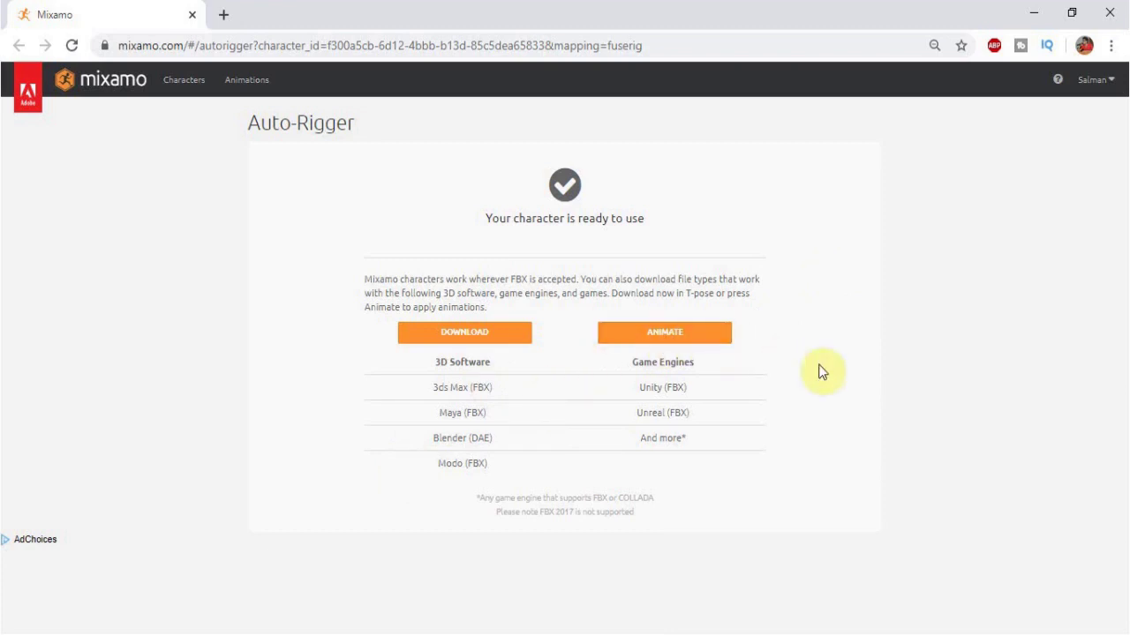
Step: Apply the Defeated animation to the shortsman character and download it as FBX with skin, 30 frames per second and no keyframe reduction
click(699, 335)
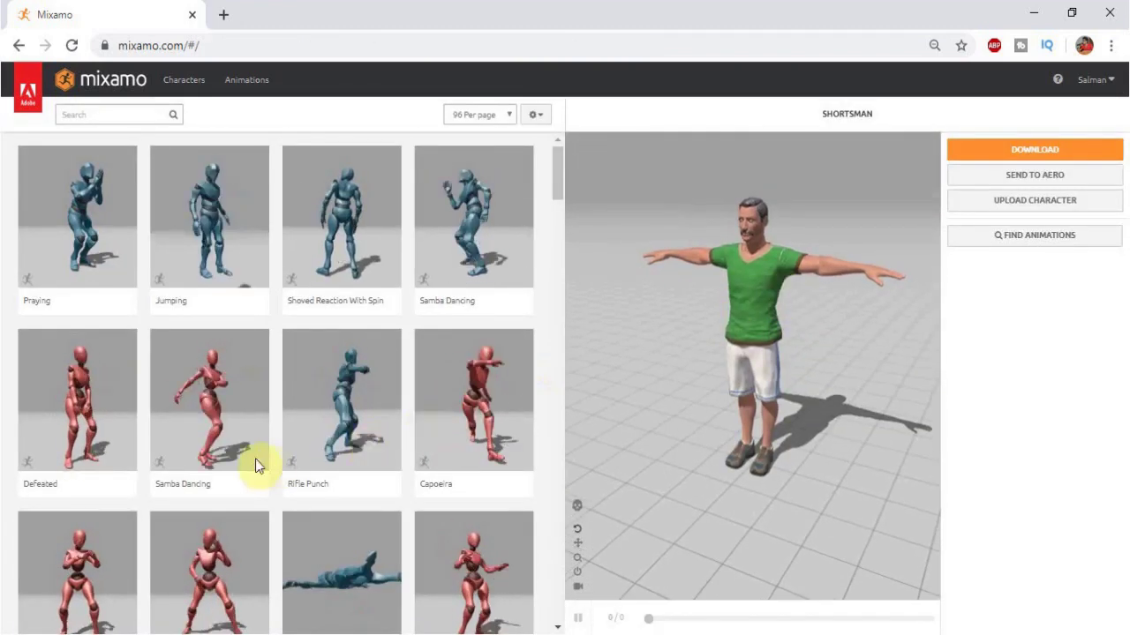
click(72, 410)
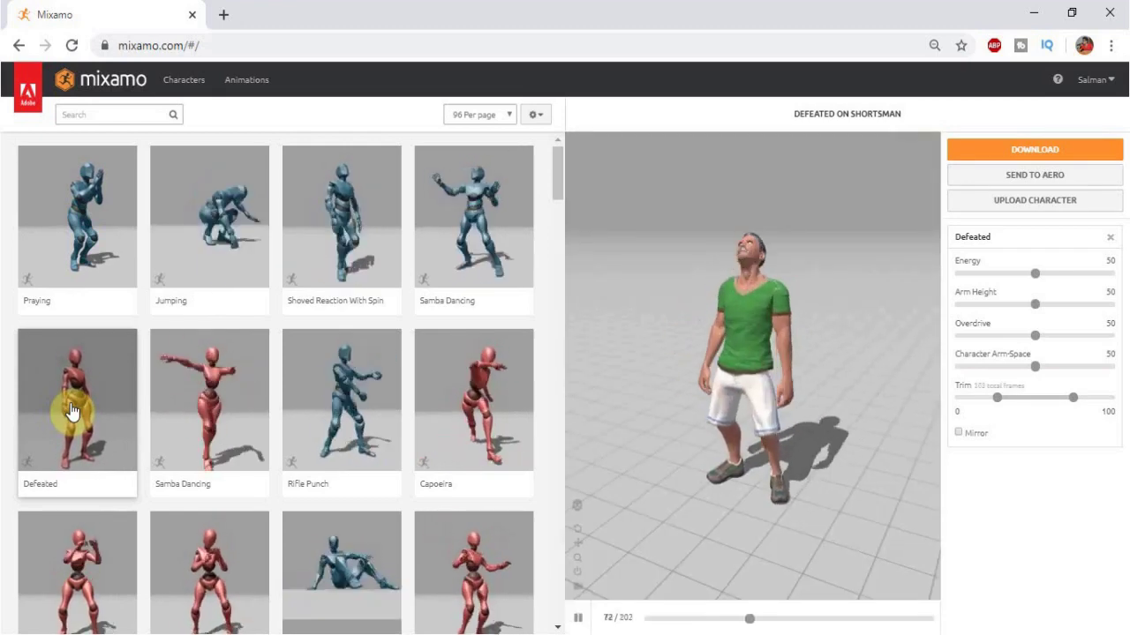
click(1028, 149)
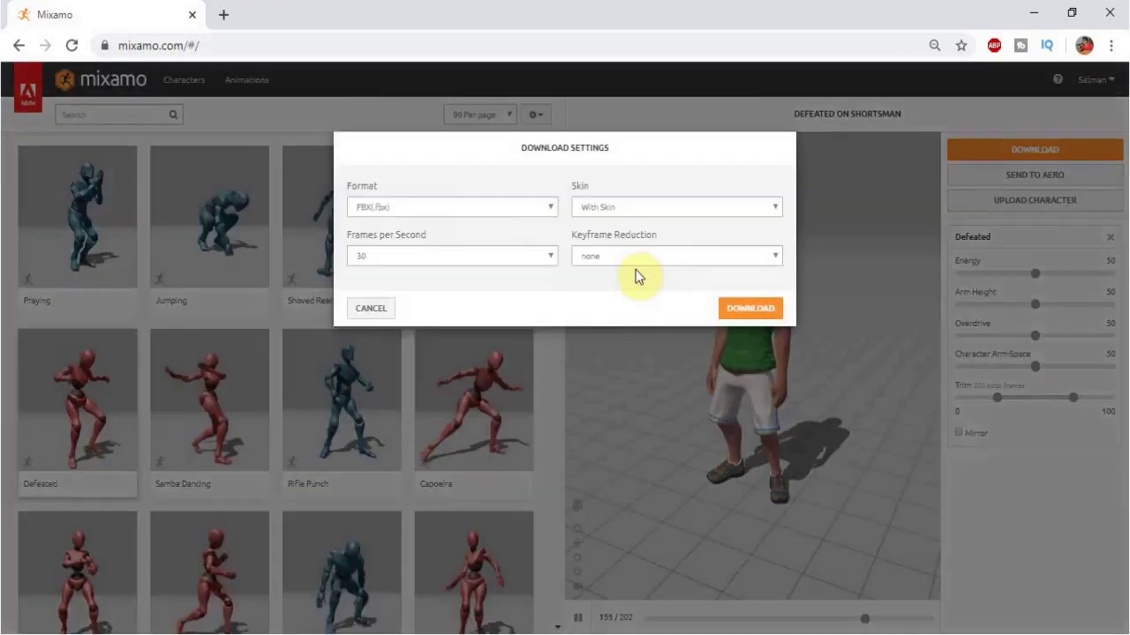
click(742, 309)
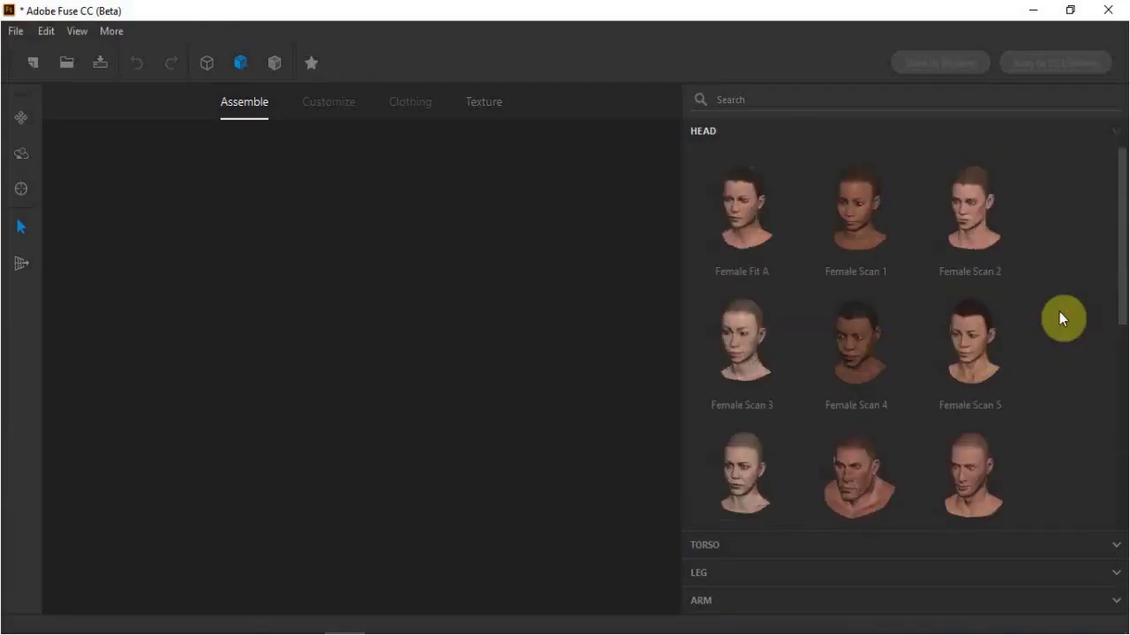
Step: Switch to Adobe Fuse and assemble a second male character with a striped shirt, dark trousers, shoes, short hair and a beard
click(751, 210)
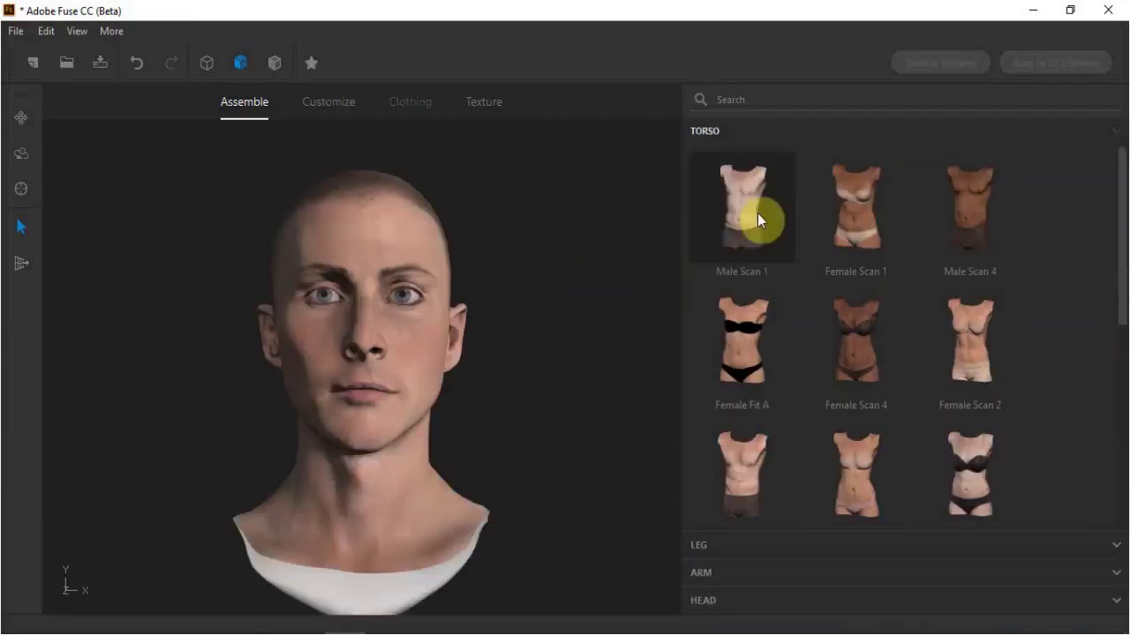
click(755, 216)
click(744, 202)
click(728, 185)
click(854, 237)
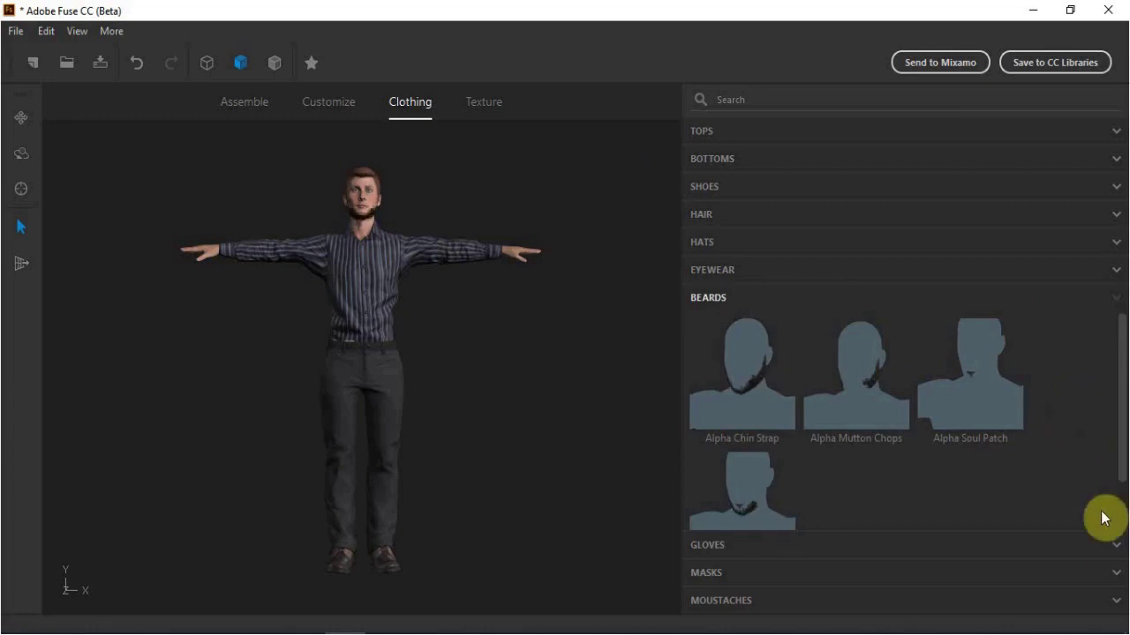
Step: Texture the second character's hair, beard and moustache grey-white, with the moustache's roughness at 0.99
click(477, 100)
click(398, 209)
click(393, 217)
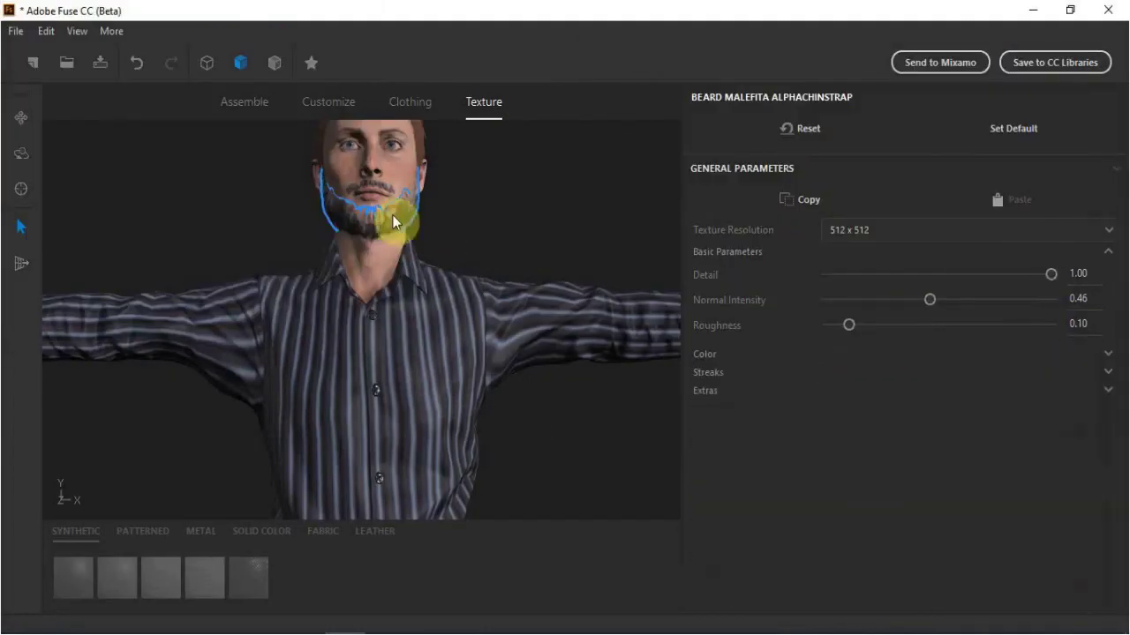
click(962, 376)
click(323, 328)
click(438, 282)
click(443, 353)
click(379, 308)
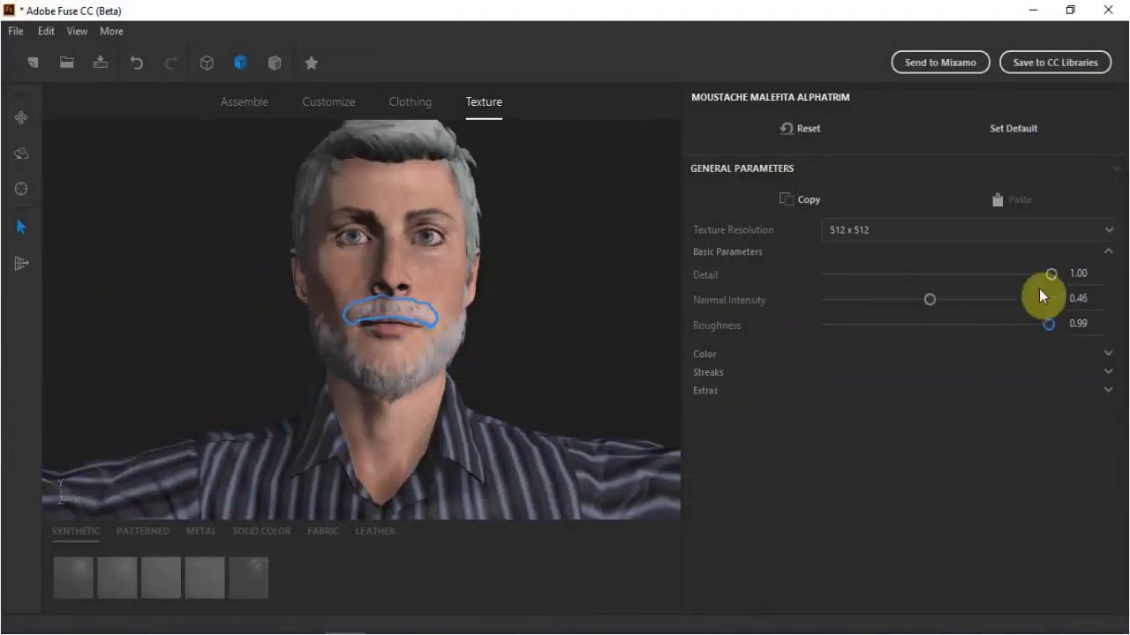
Step: Save the old man character to CC Libraries and send it to Mixamo to browse walking animations
click(1055, 62)
click(597, 522)
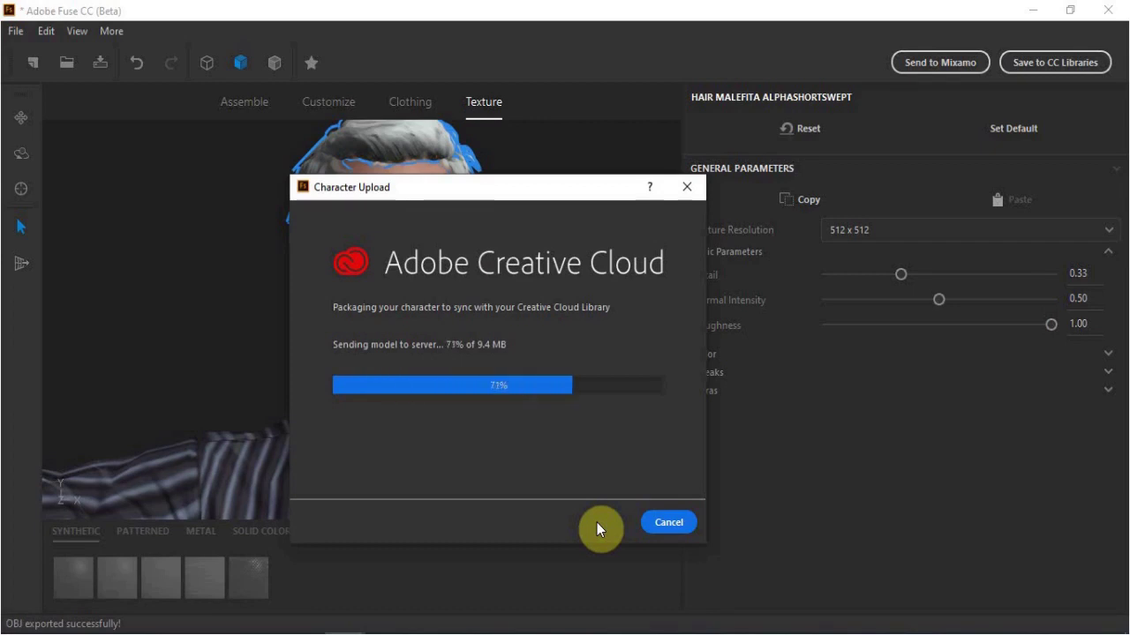
click(940, 62)
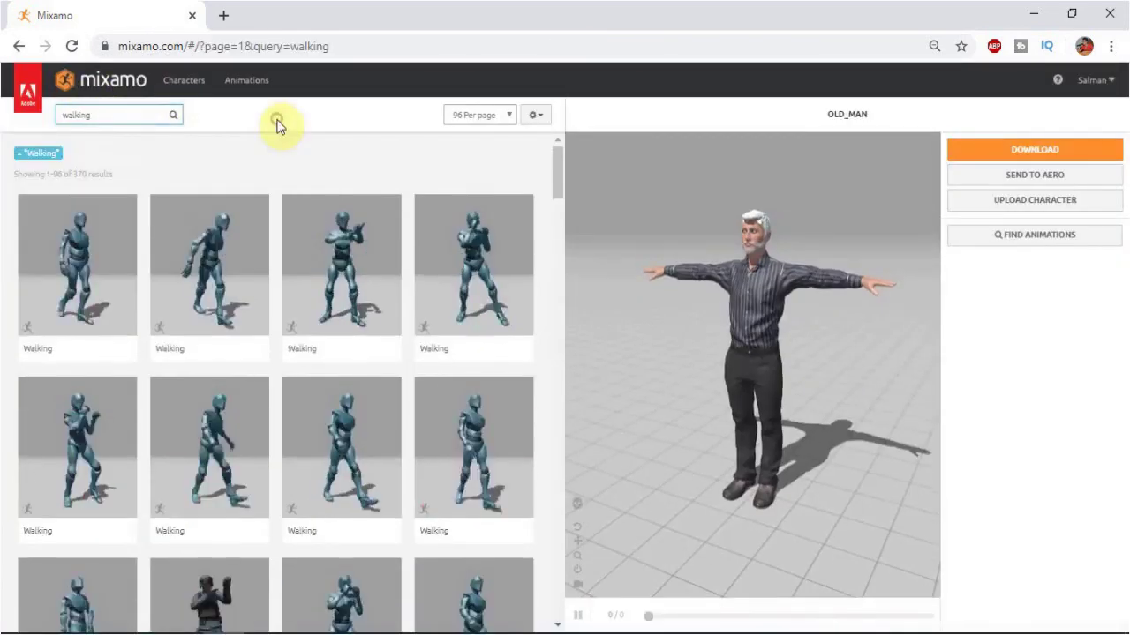
scroll(453, 328, down, 5)
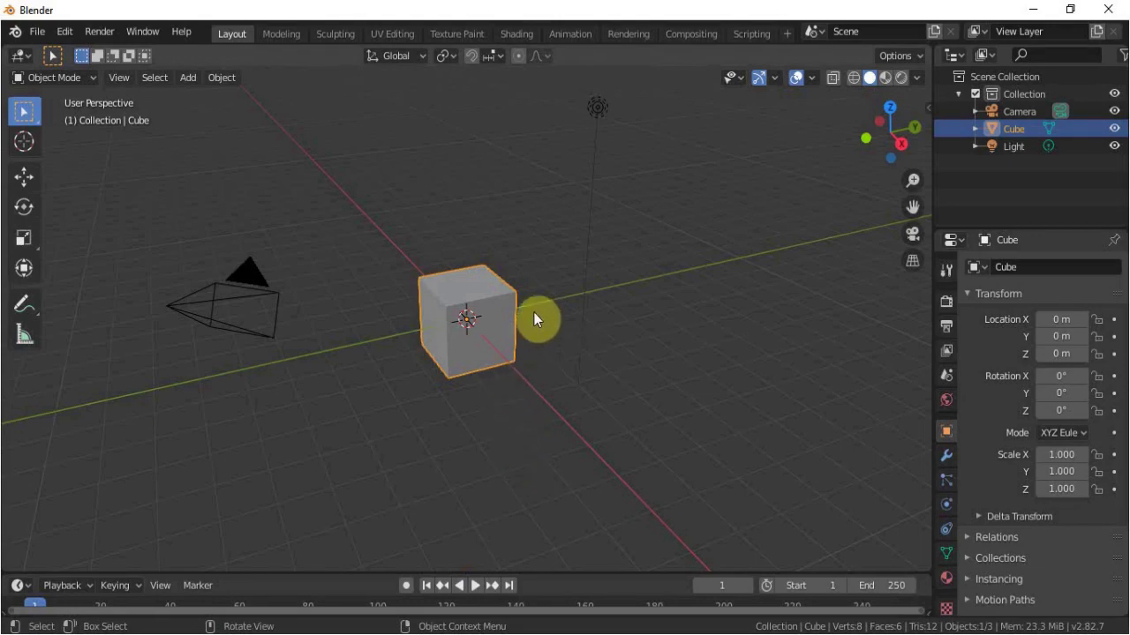
Step: Switch to Blender and delete the default camera, cube and light from the scene
key(a)
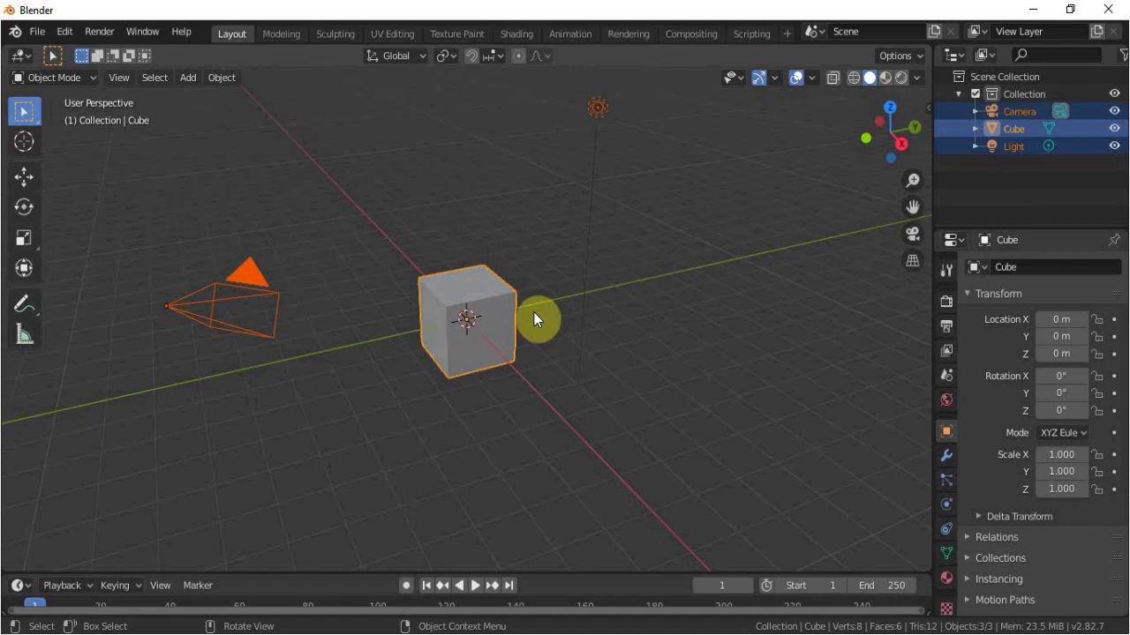
key(x)
click(534, 312)
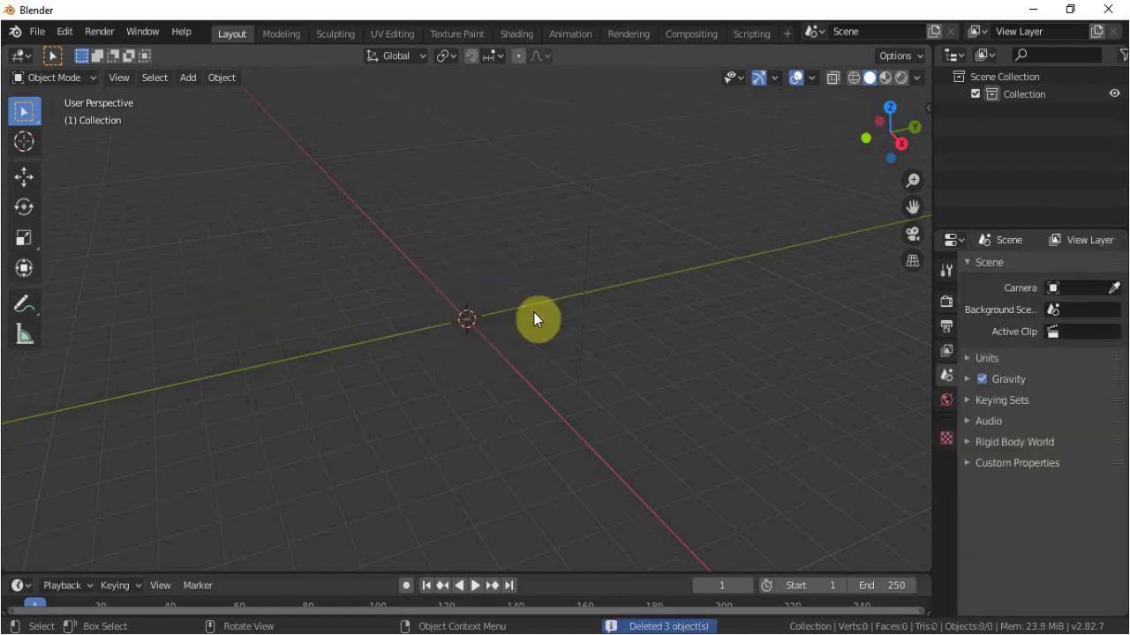
Step: Rename the default collection as sportsman
click(1022, 97)
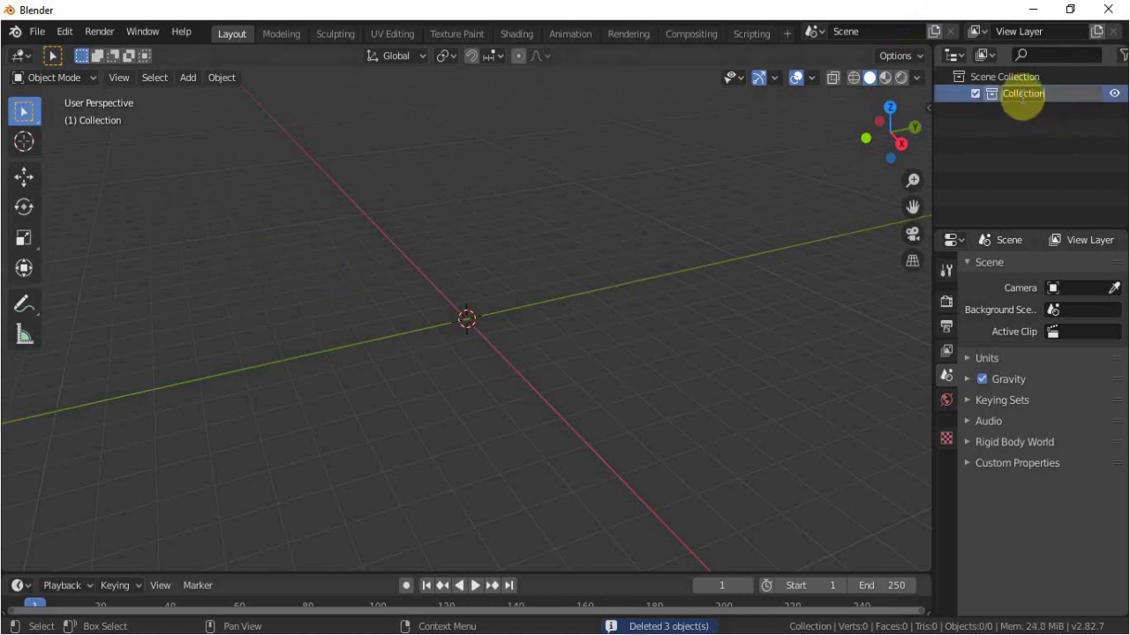
text(spon)
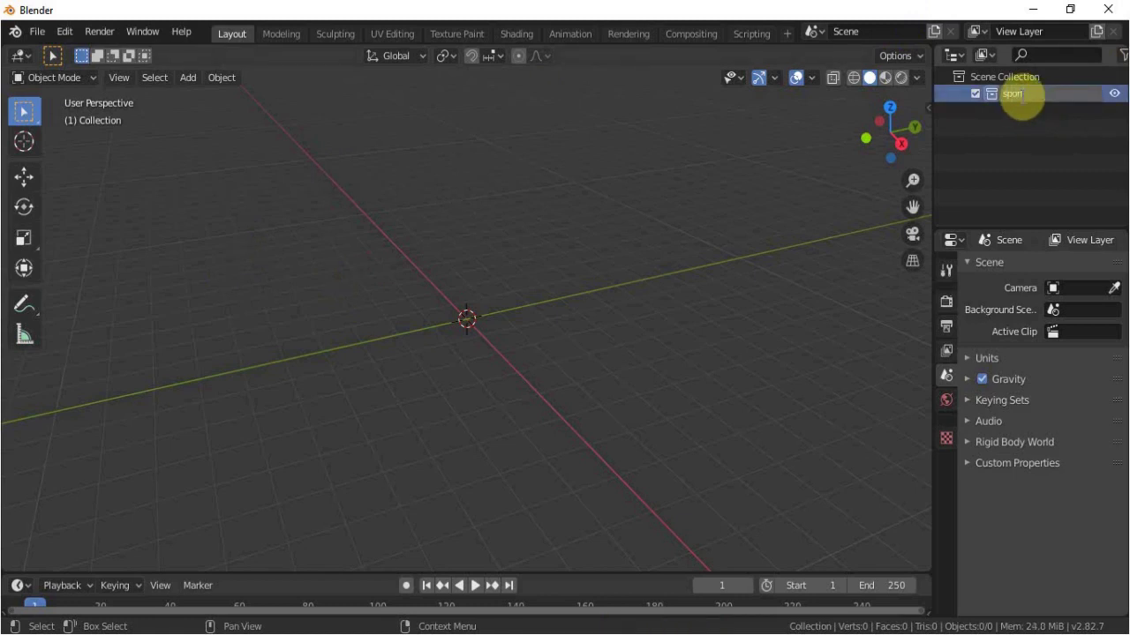
click(1021, 95)
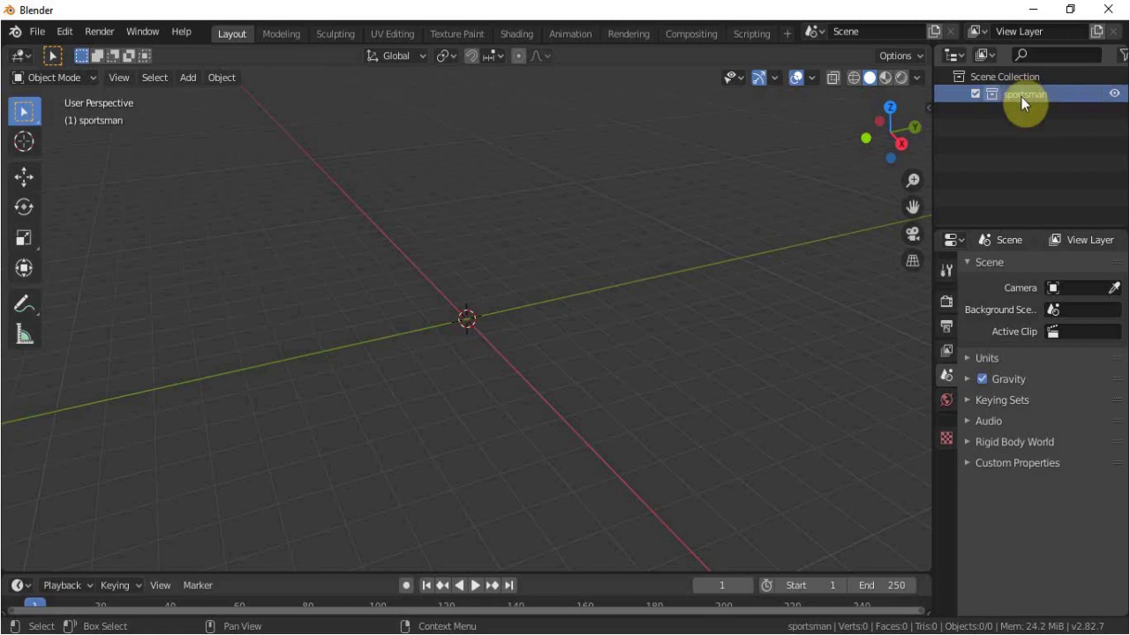
Step: Add a second collection to the scene and name it oldman
right_click(986, 148)
click(992, 147)
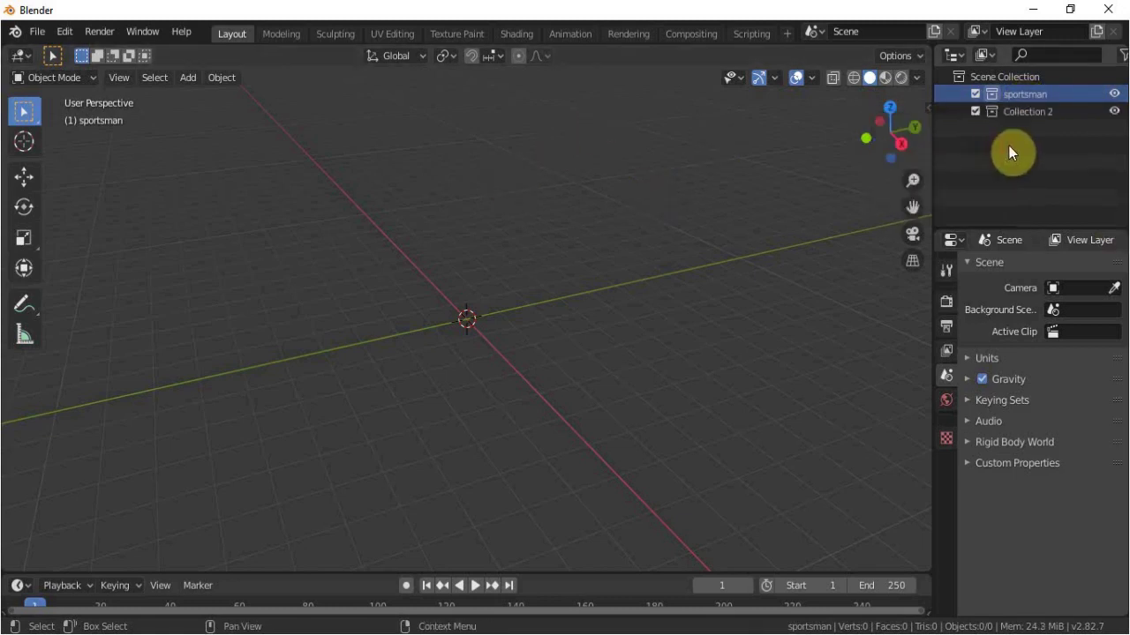
double_click(1030, 119)
text(oldman)
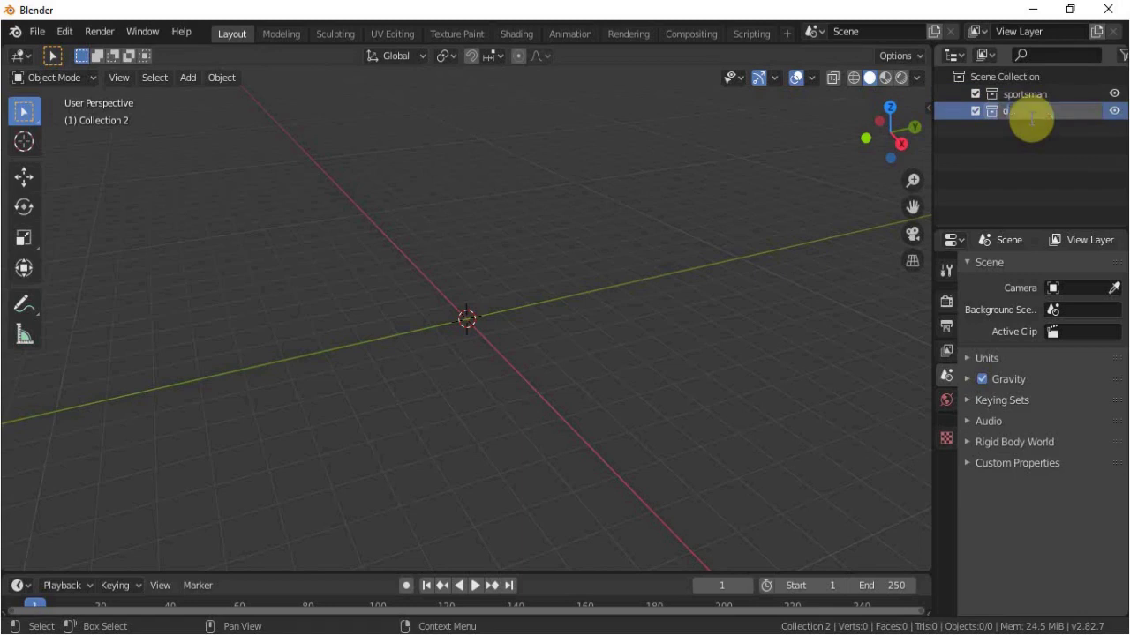
key(Return)
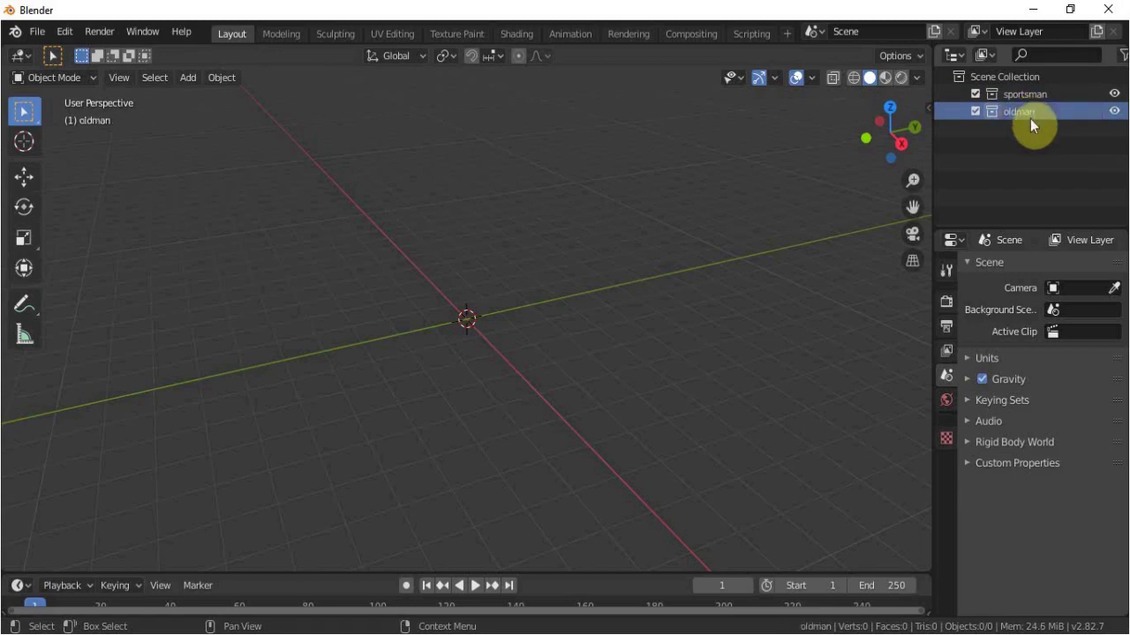
Step: Import the FBX file "sortsmn .fbx" from the charcter folder into the sportsman collection and show the character in front orthographic view
click(1025, 93)
click(36, 32)
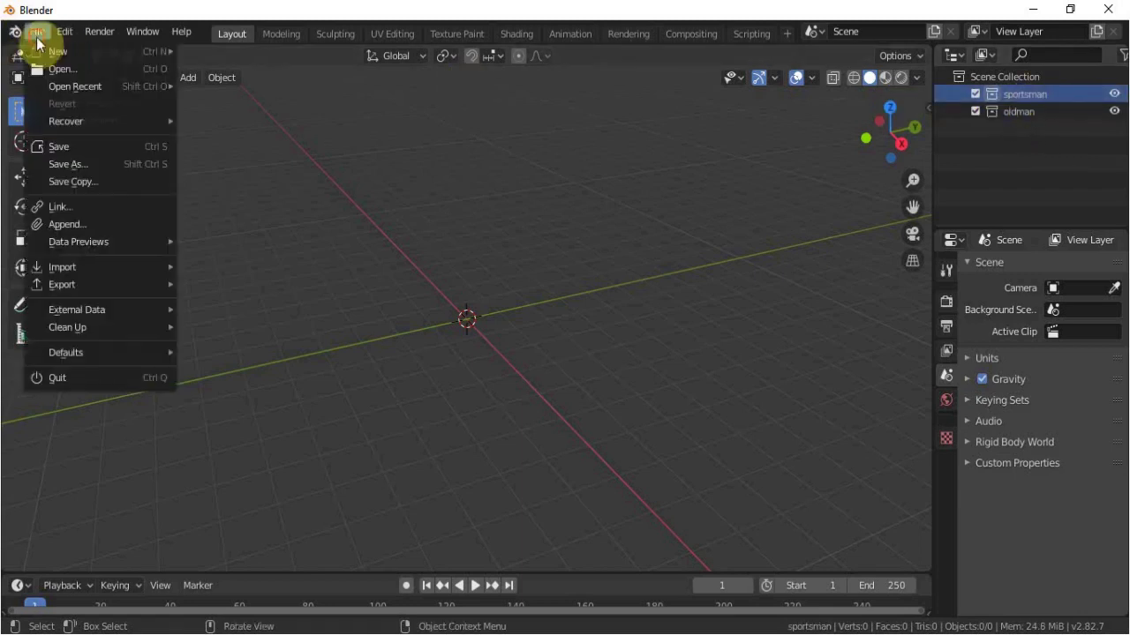
mouse_move(122, 269)
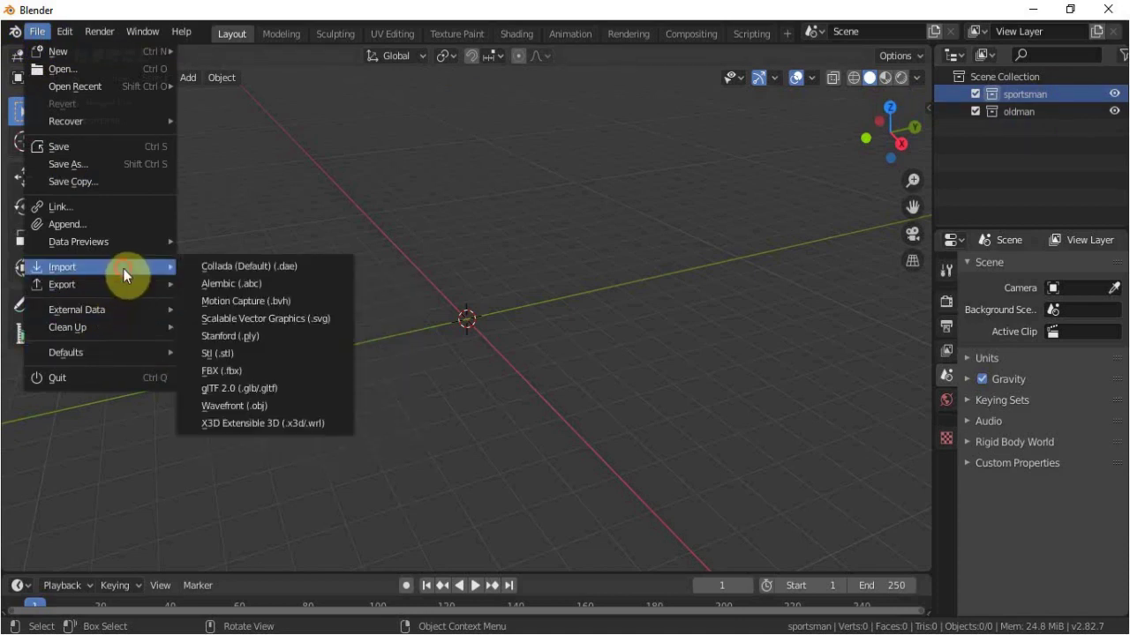
click(298, 370)
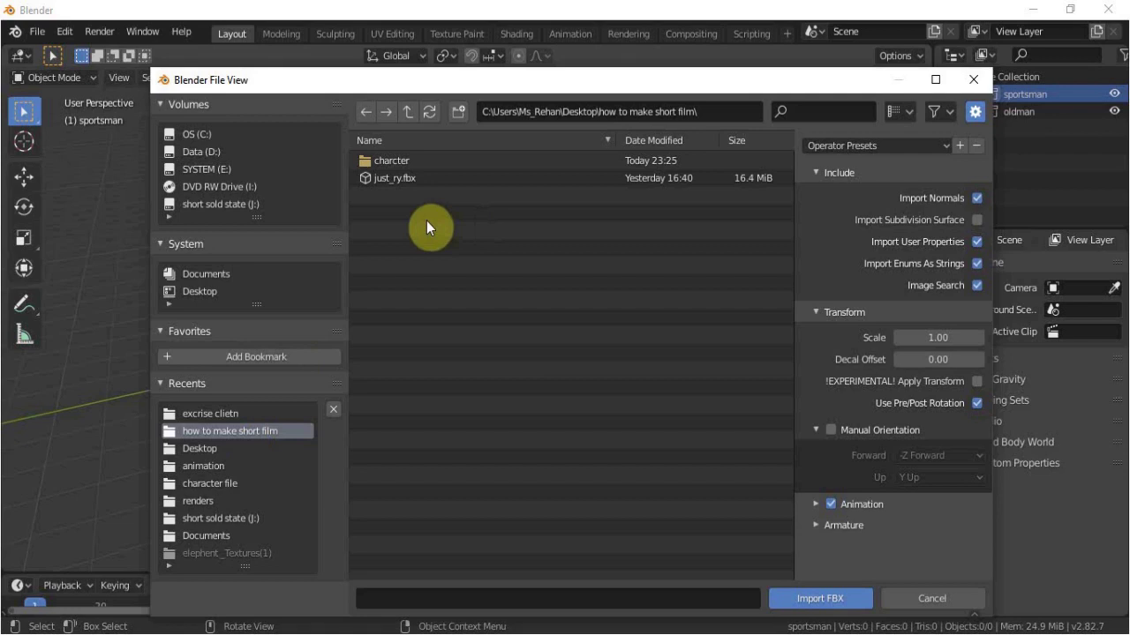
click(391, 164)
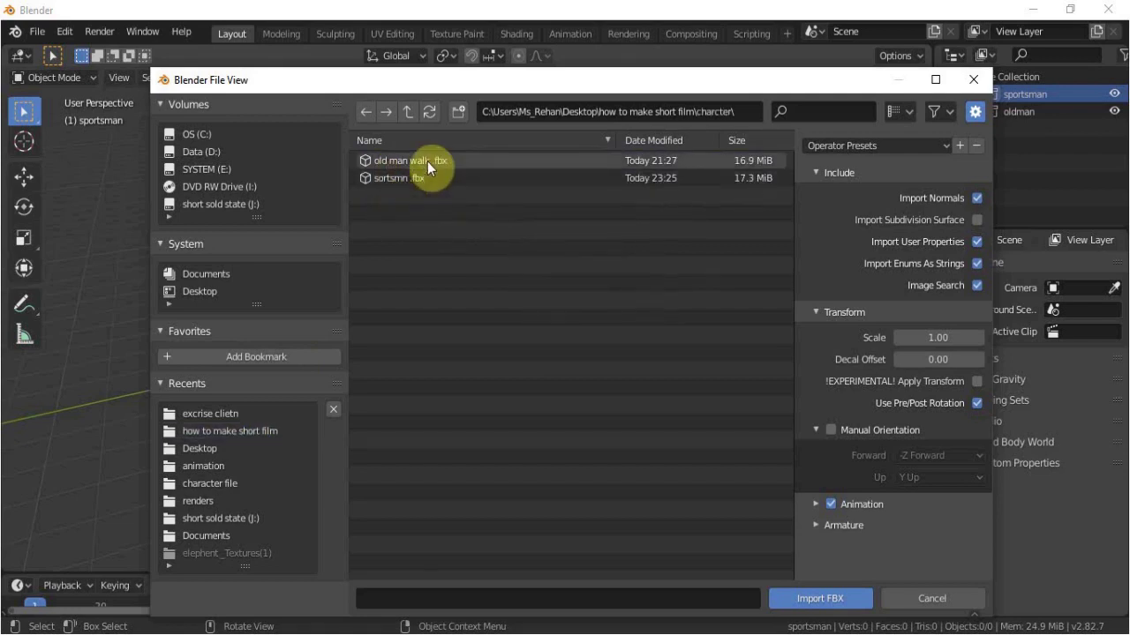
click(417, 182)
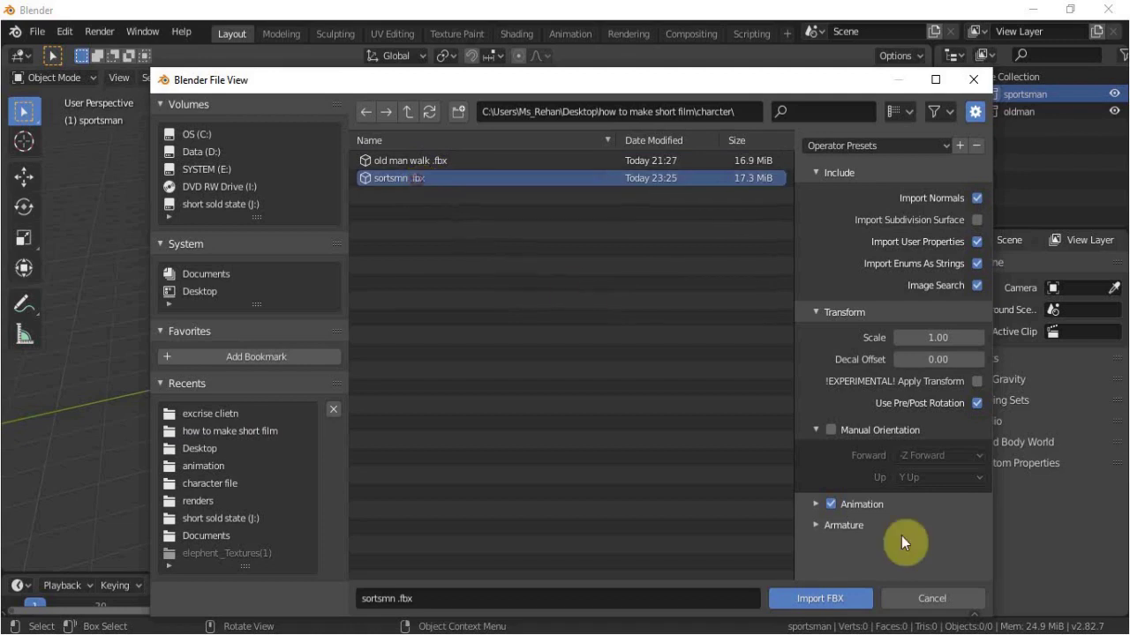
click(798, 599)
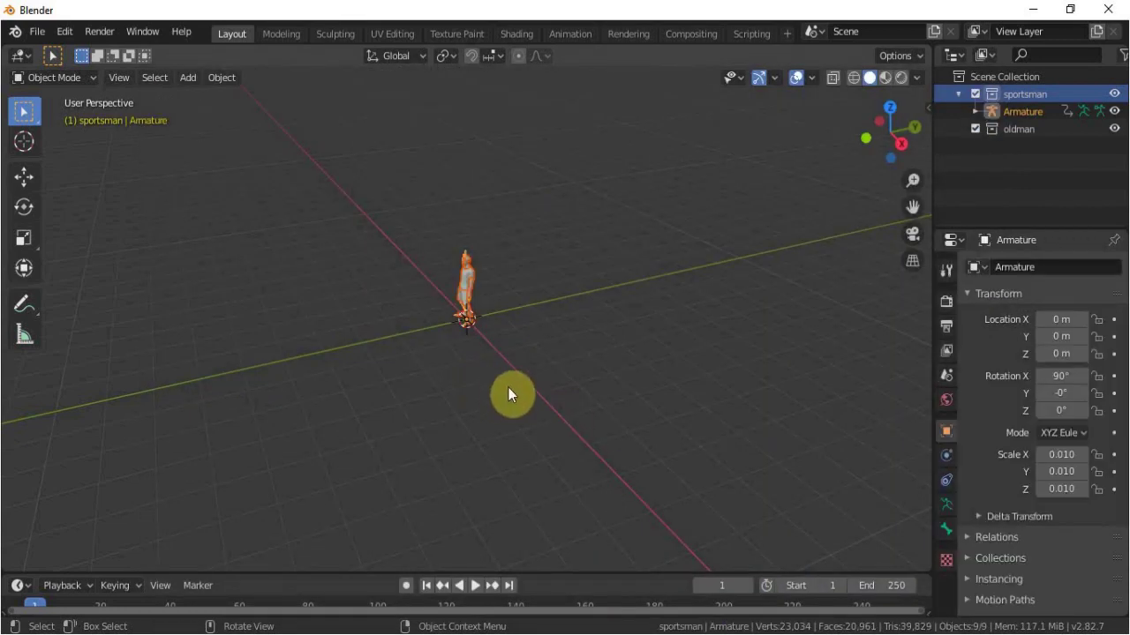
key(KP_5)
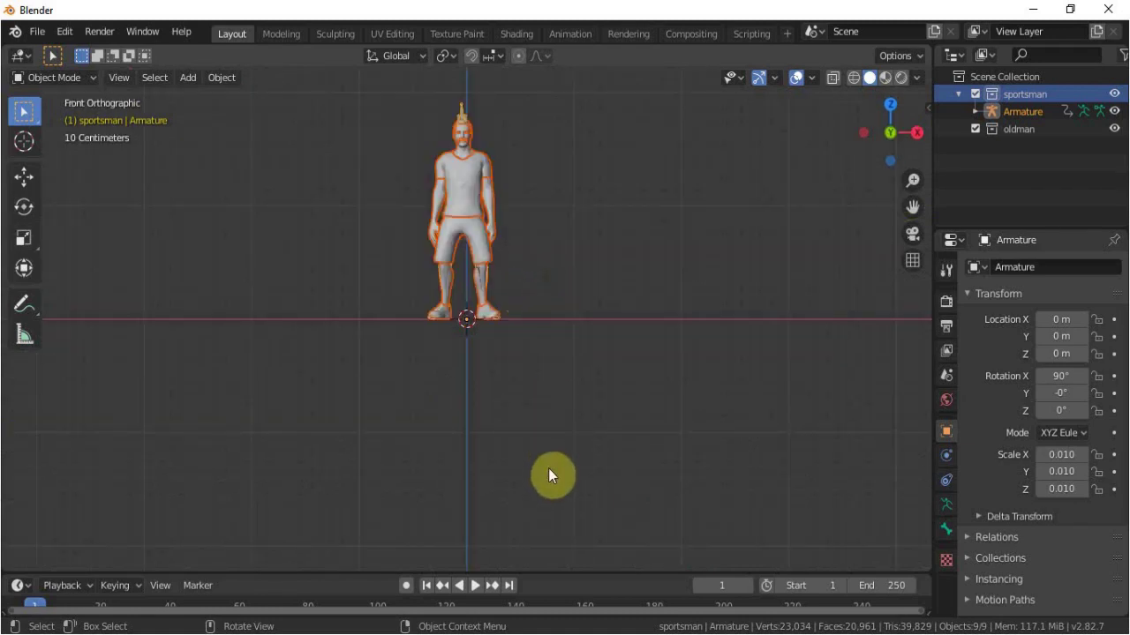
shift+scroll(548, 468, up, 3)
scroll(548, 444, up, 4)
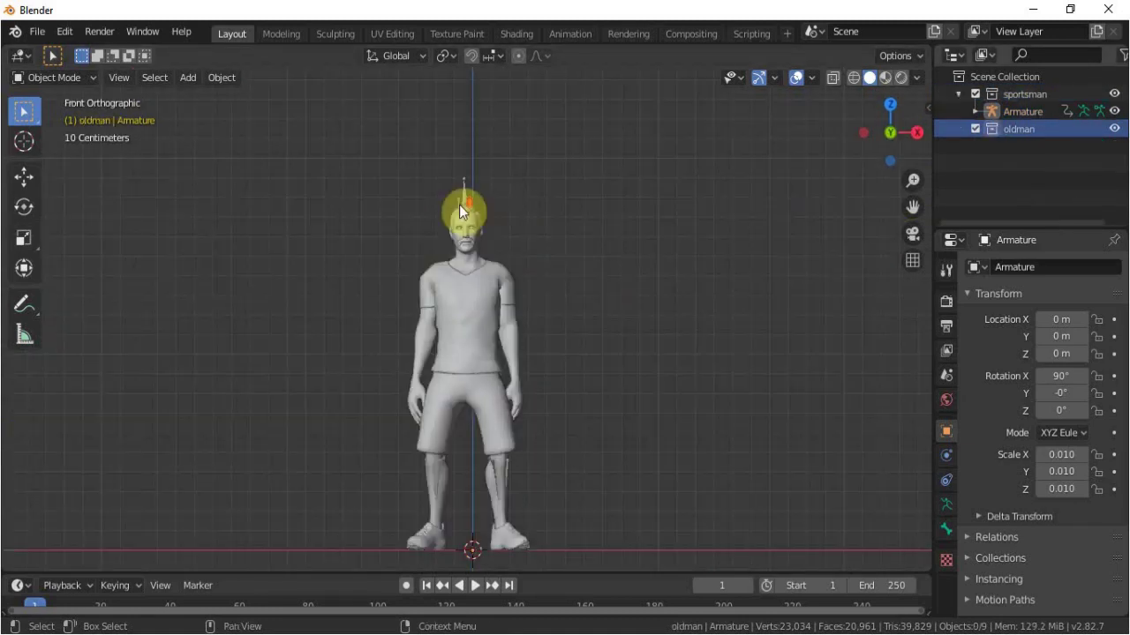
Step: Import the FBX file "old man walk .fbx" from the charcter folder into the oldman collection
click(1045, 126)
click(39, 32)
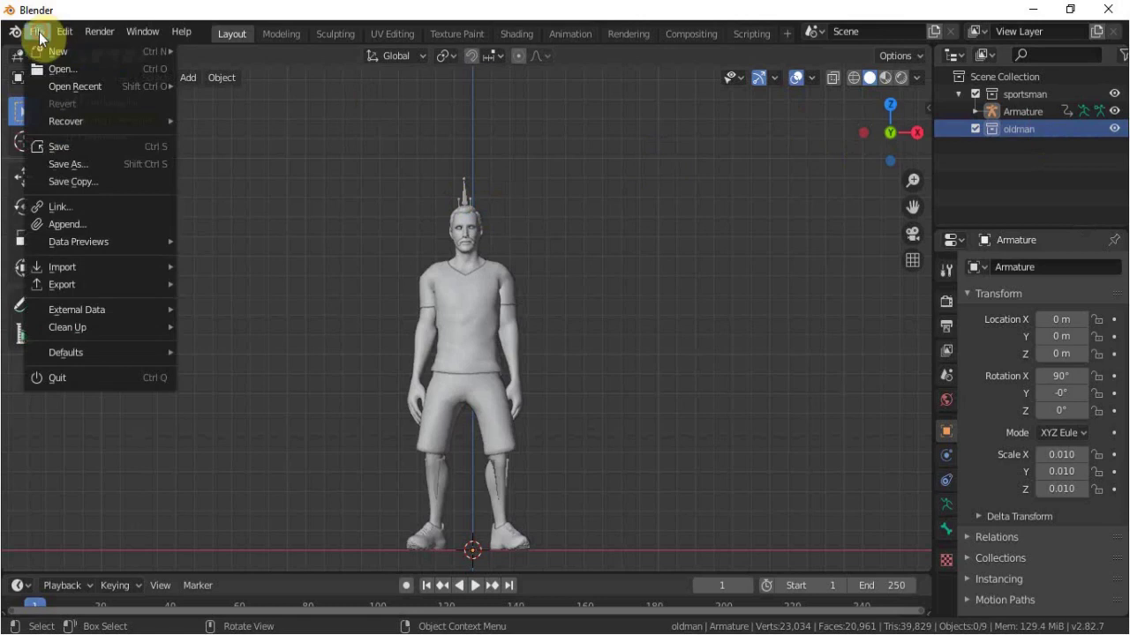
mouse_move(79, 269)
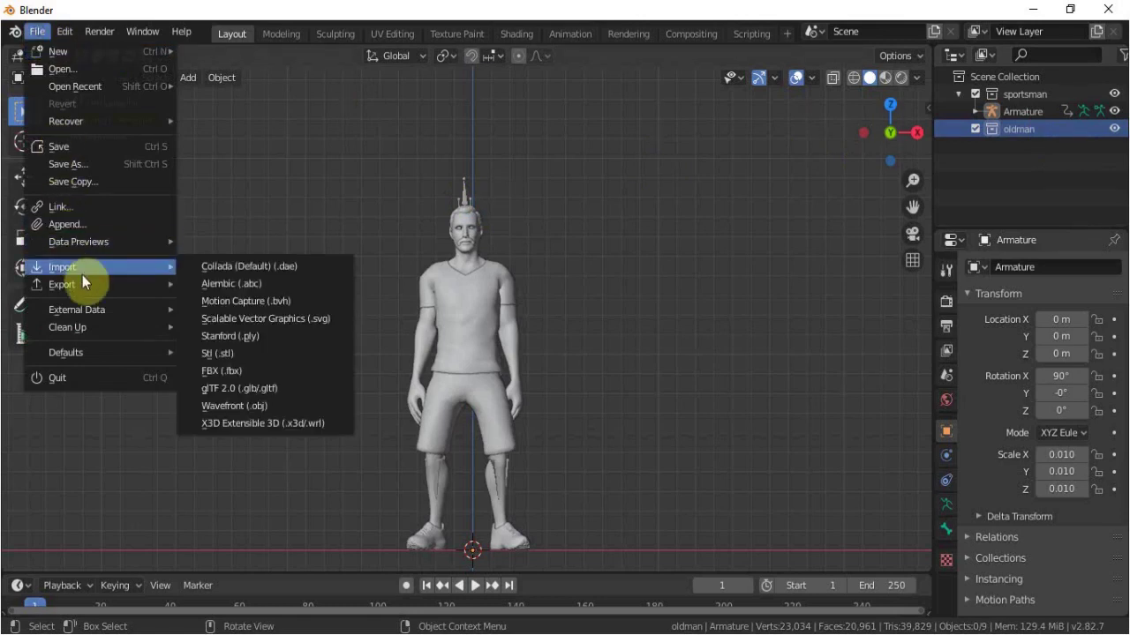
click(229, 372)
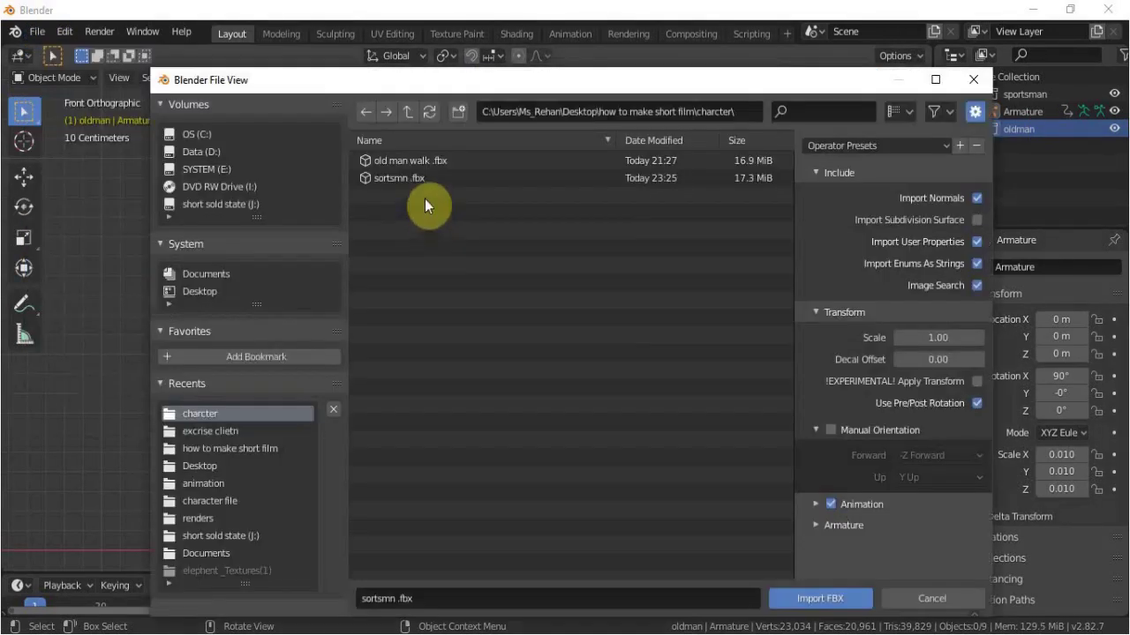
click(417, 162)
click(819, 605)
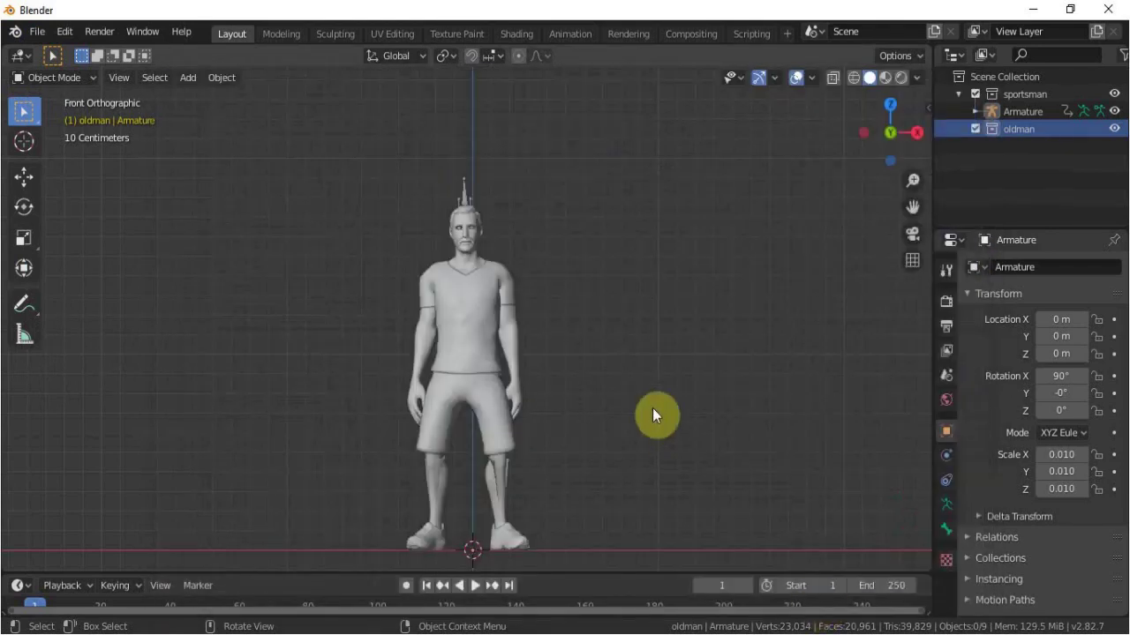
scroll(381, 390, down, 1)
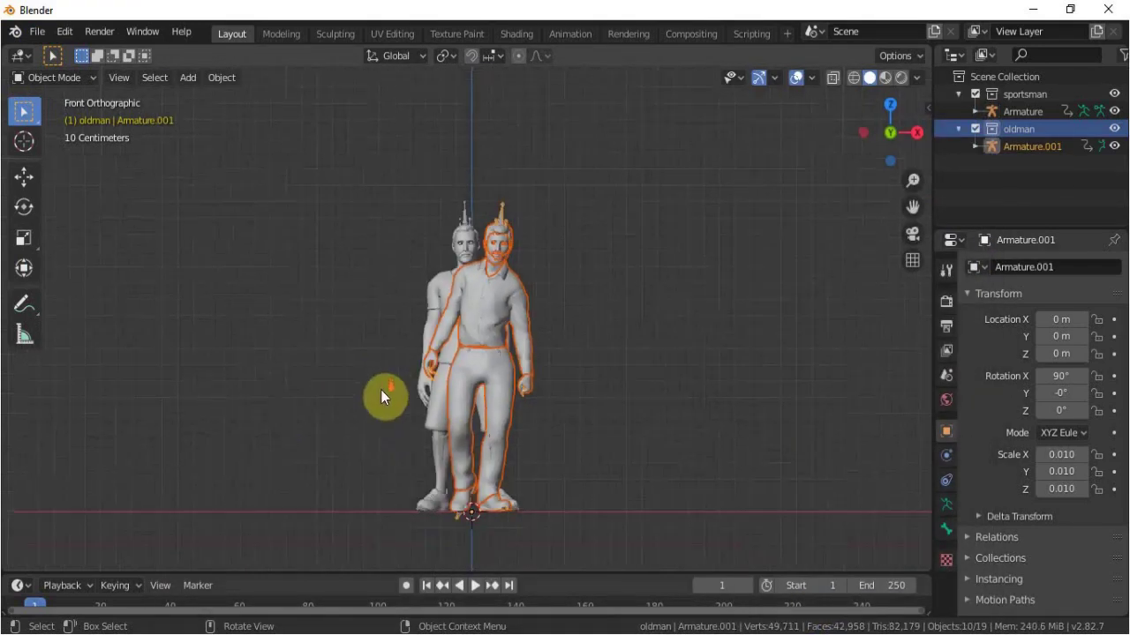
Step: Enlarge the timeline and play the animation to check both characters' movement from the side, stopping at frame 202
middle_drag(388, 391, 12, 609)
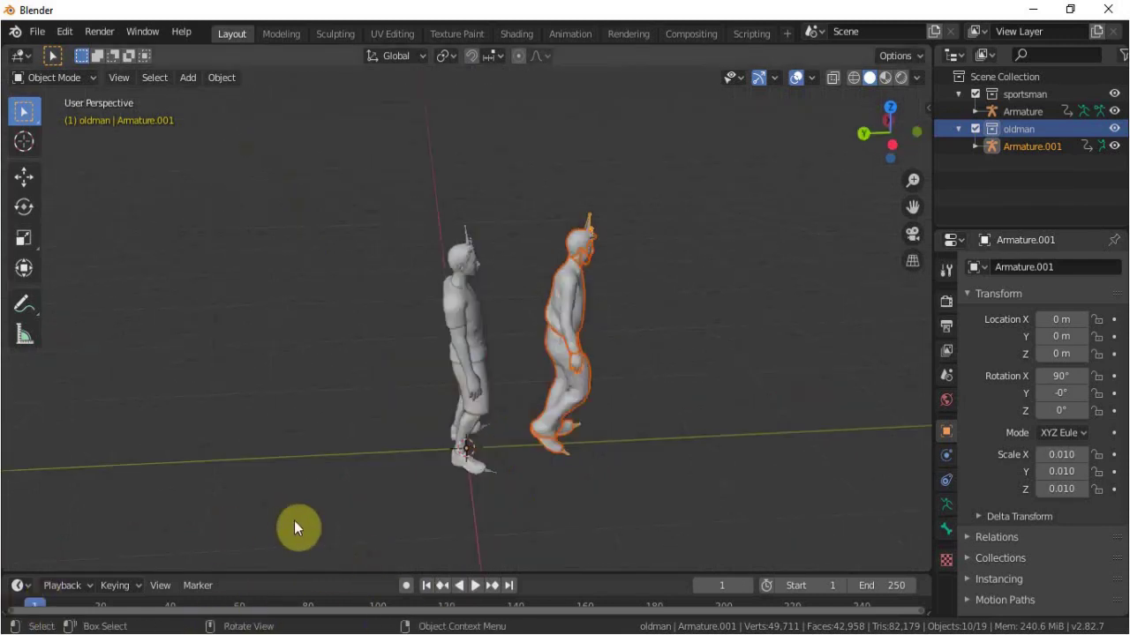
drag(308, 575, 317, 507)
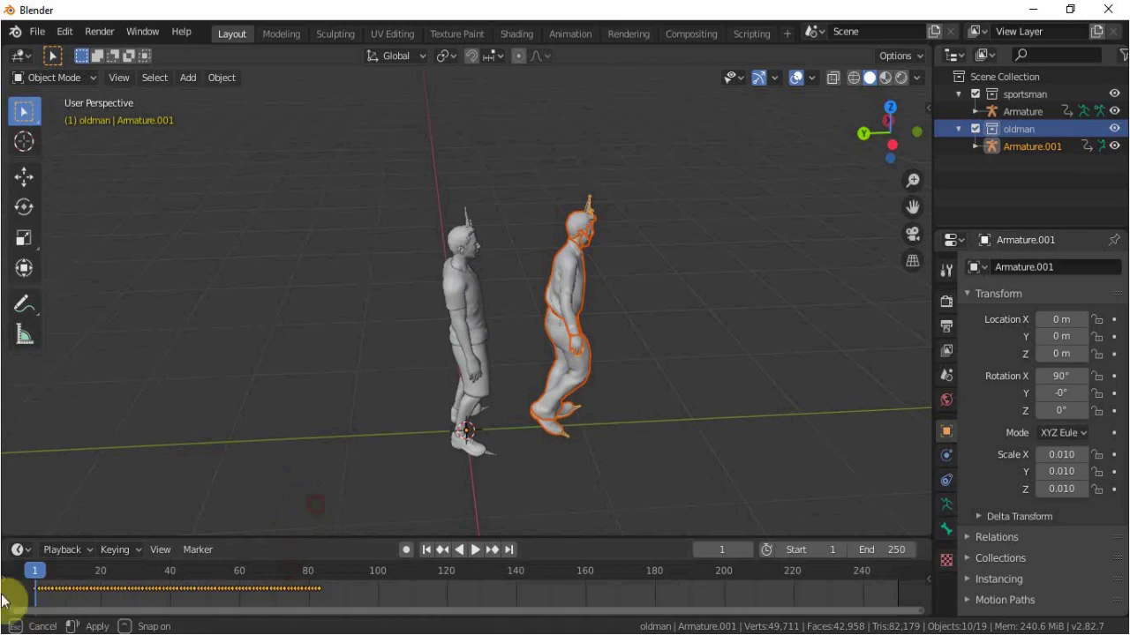
key(space)
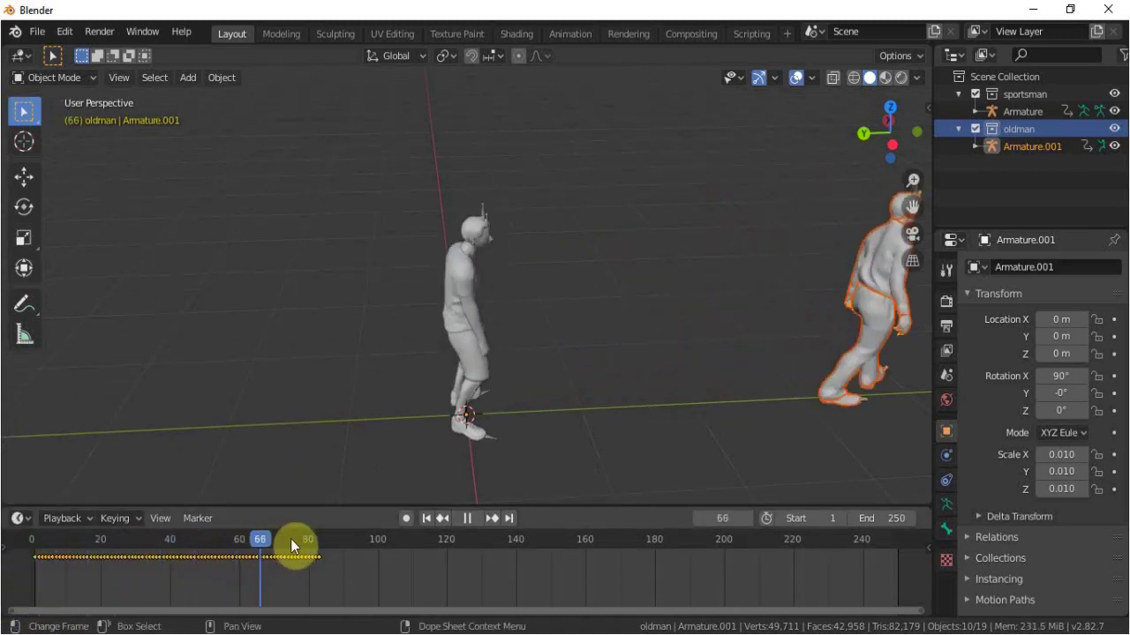
drag(329, 534, 384, 526)
key(space)
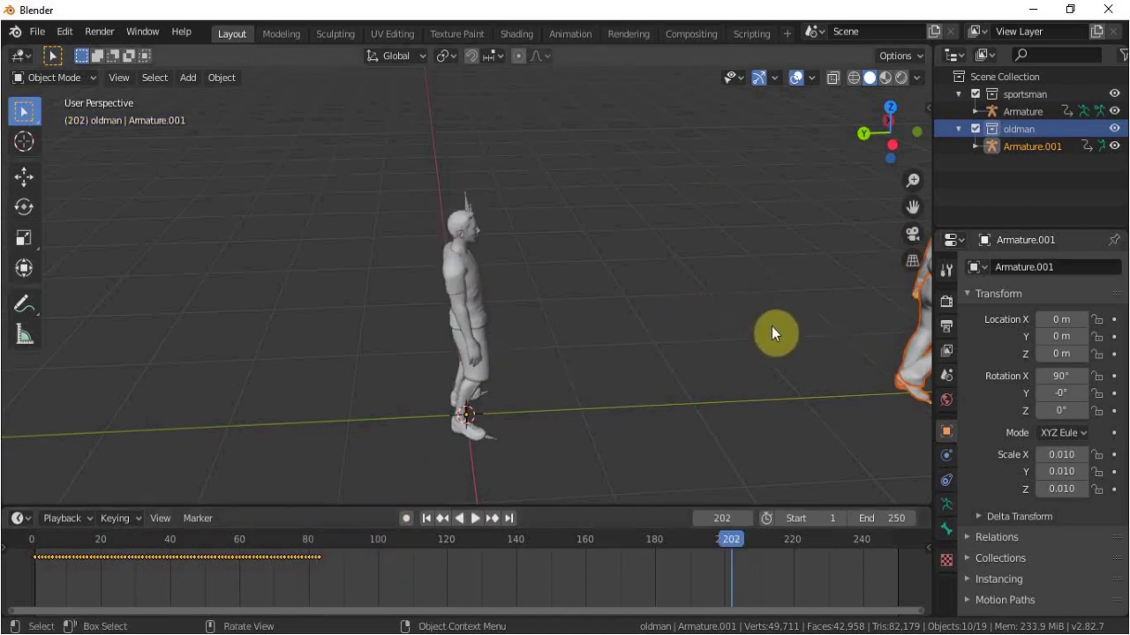
Step: Show both characters closer up in front orthographic view and start saving the Blender scene
key(KP_5)
key(KP_1)
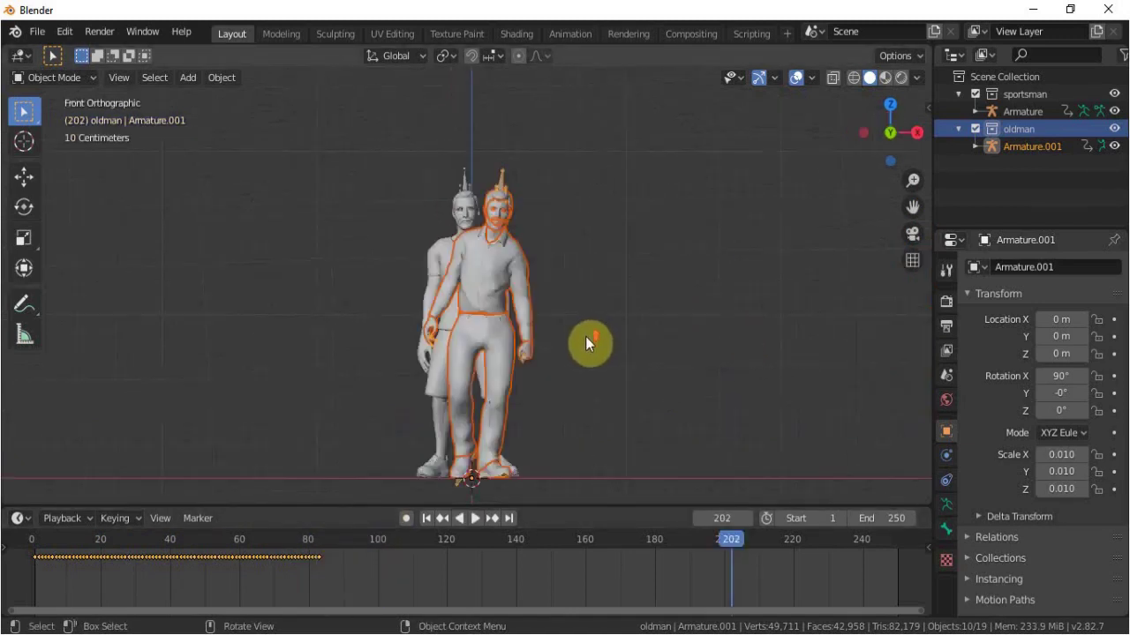
scroll(309, 232, up, 3)
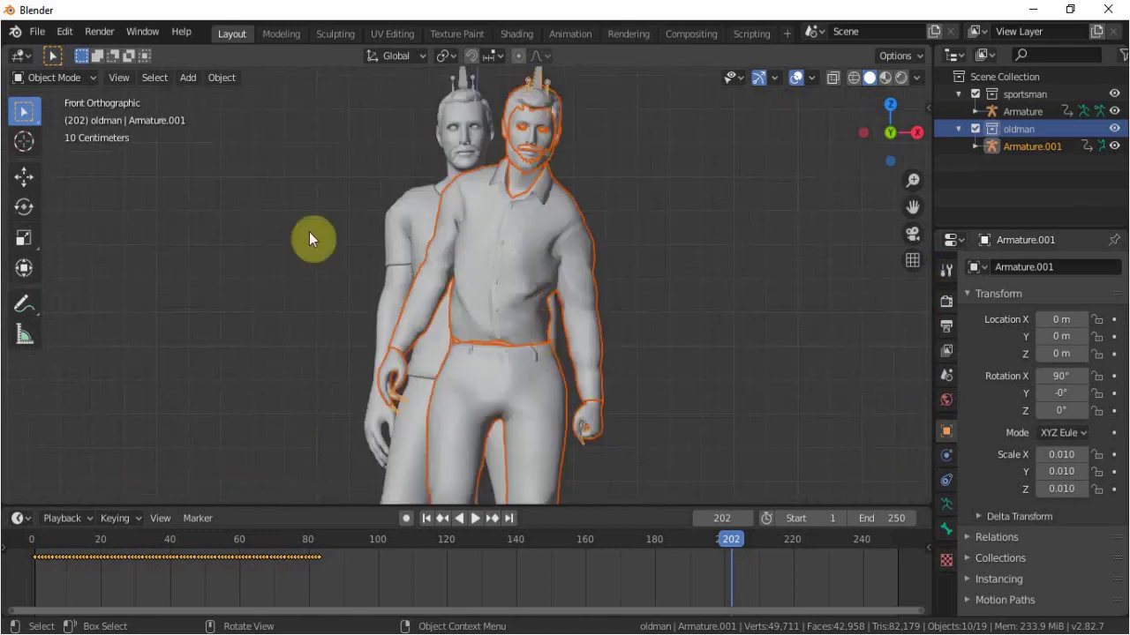
click(36, 31)
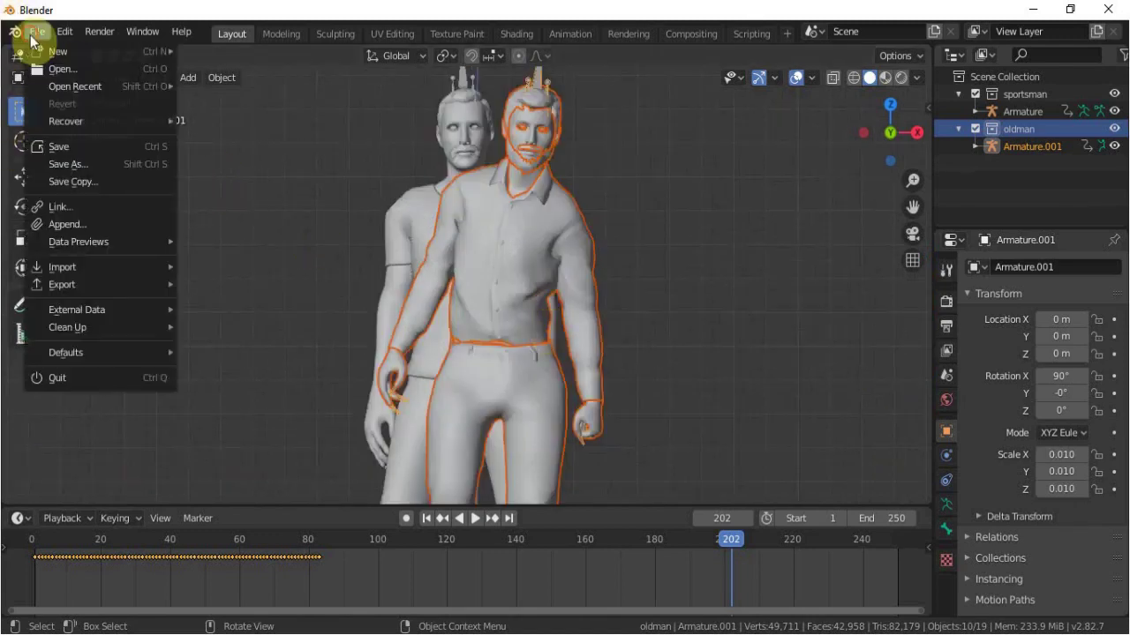
click(71, 146)
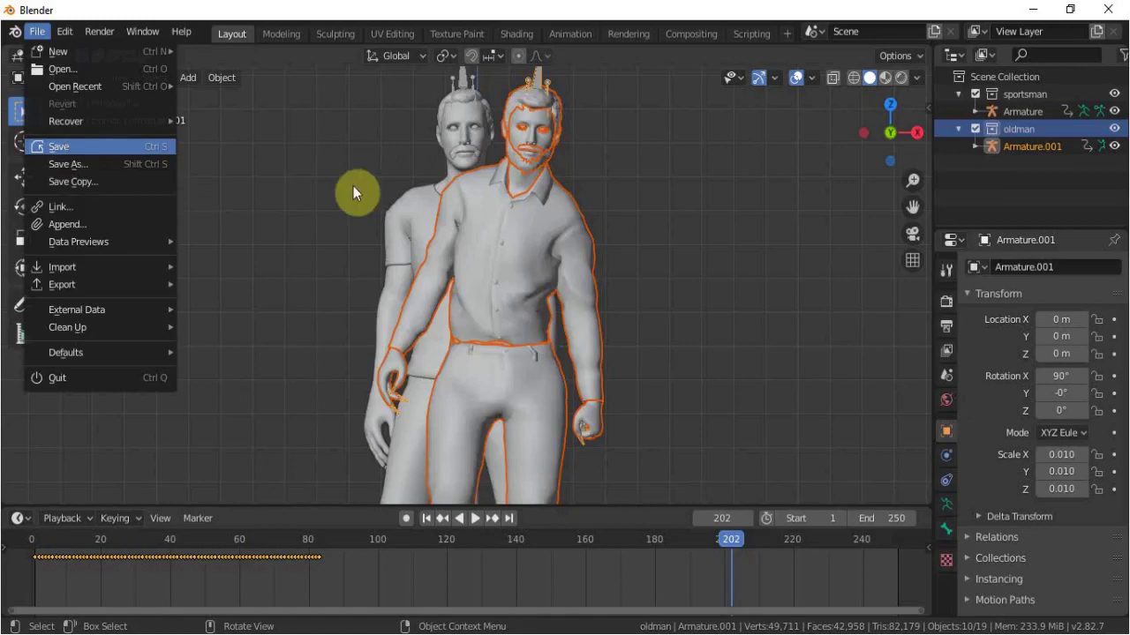